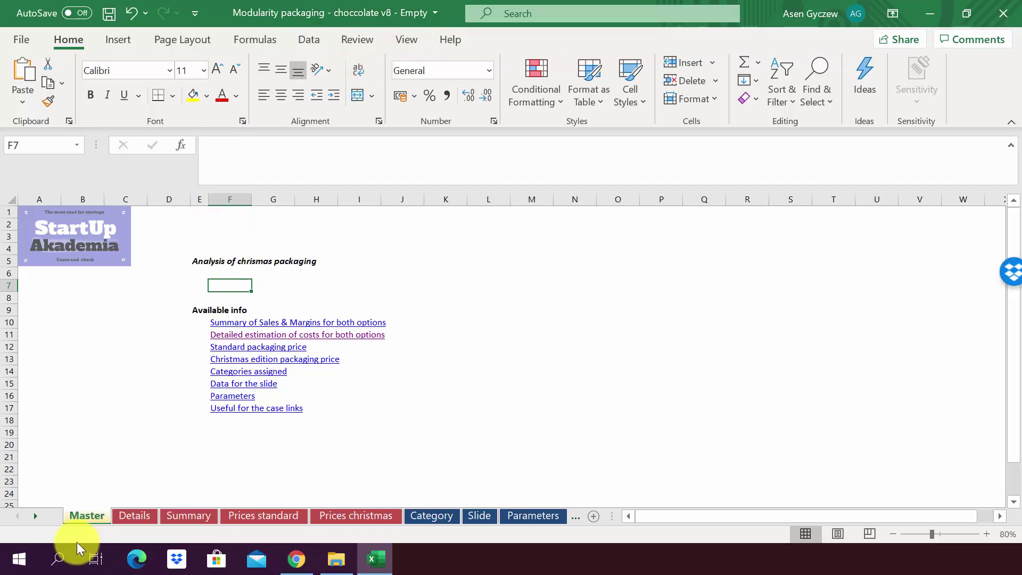
Step: Check column F and cell C11, then switch to the Details sheet
left_click(229, 199)
left_click(133, 333)
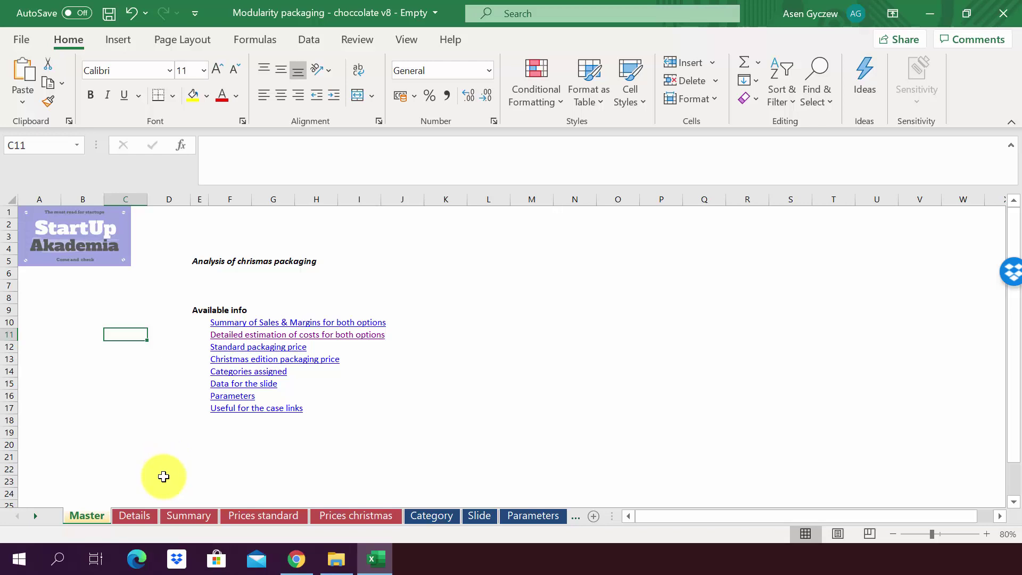
left_click(133, 516)
Step: Review the Before option in column J and the After option in column K
left_click(423, 268)
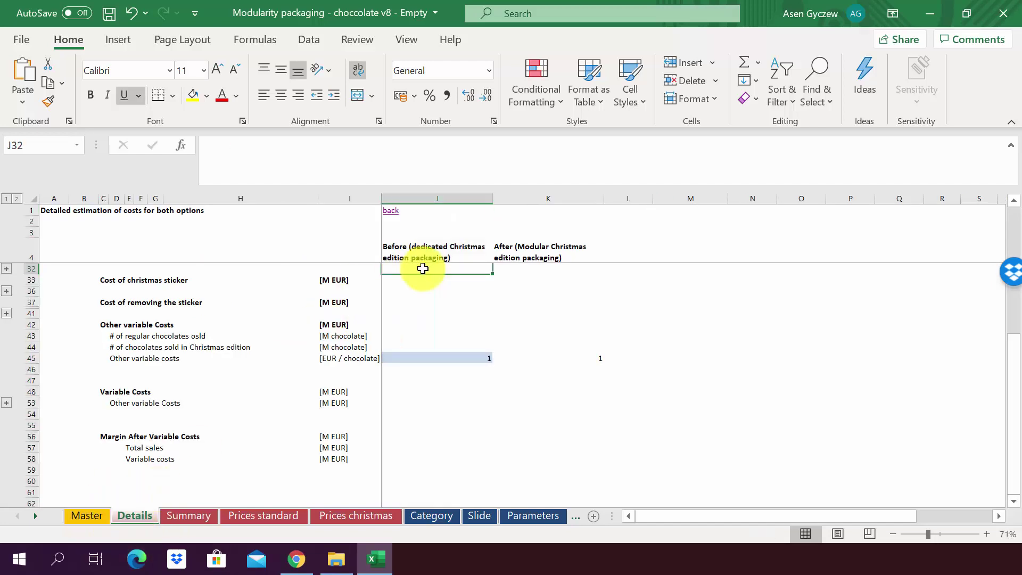
left_click(453, 193)
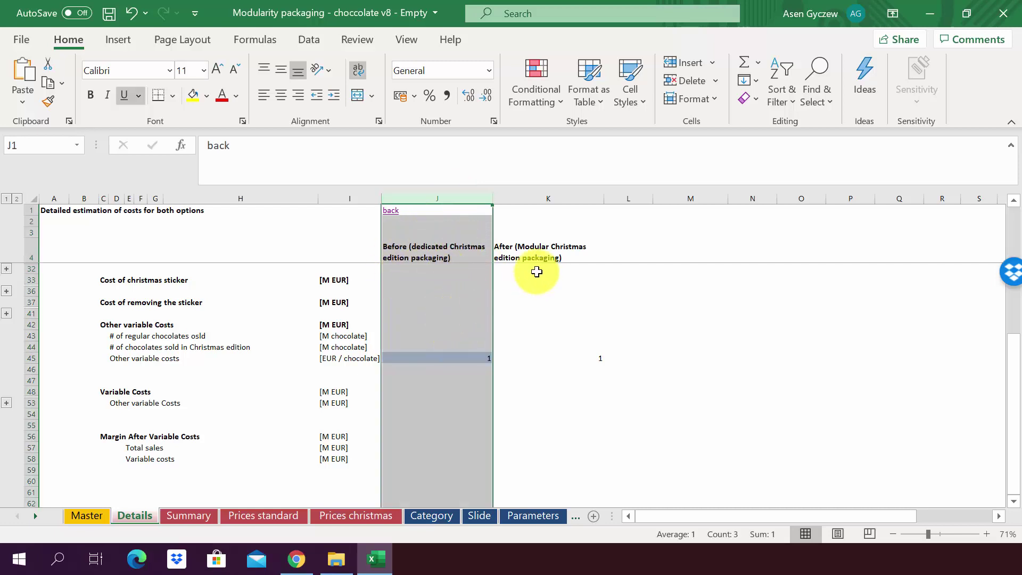
left_click(533, 255)
left_click(545, 195)
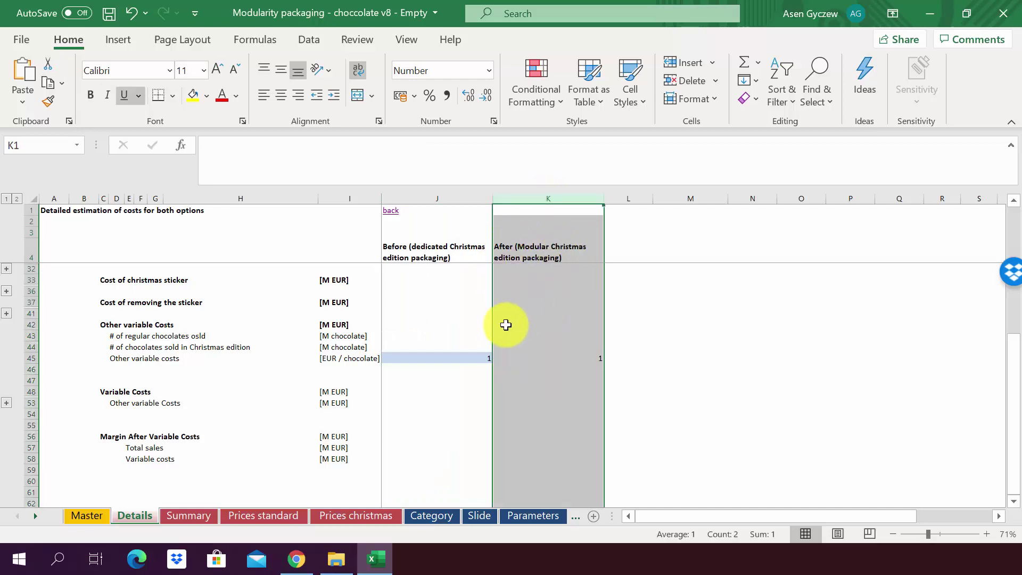
Step: Expand the standard chocolate sales rows, checking the count of 50 in J6 and price cell J7
scroll(511, 312, "up", 4)
left_click(428, 290)
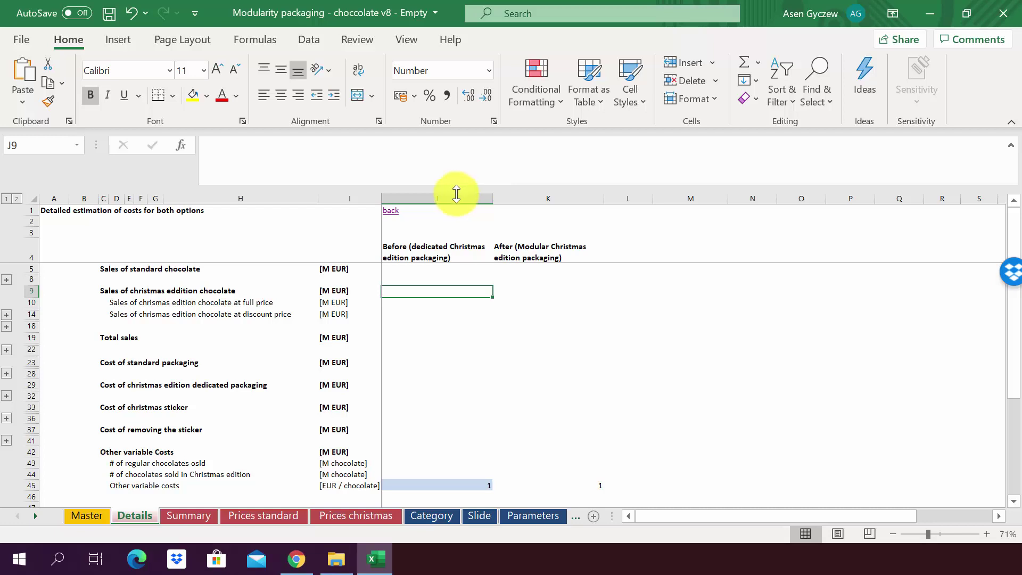
left_click(6, 279)
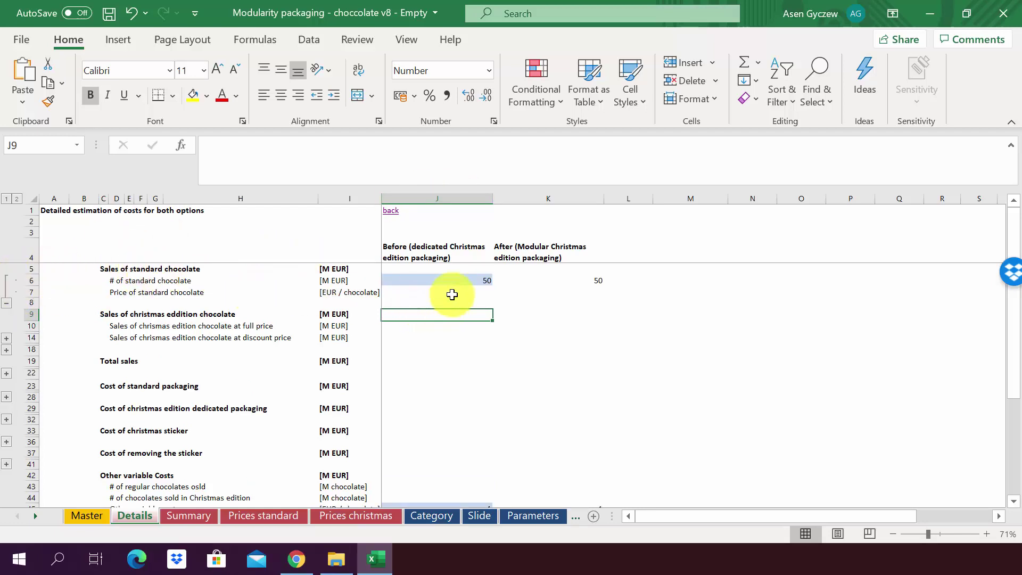
left_click(440, 279)
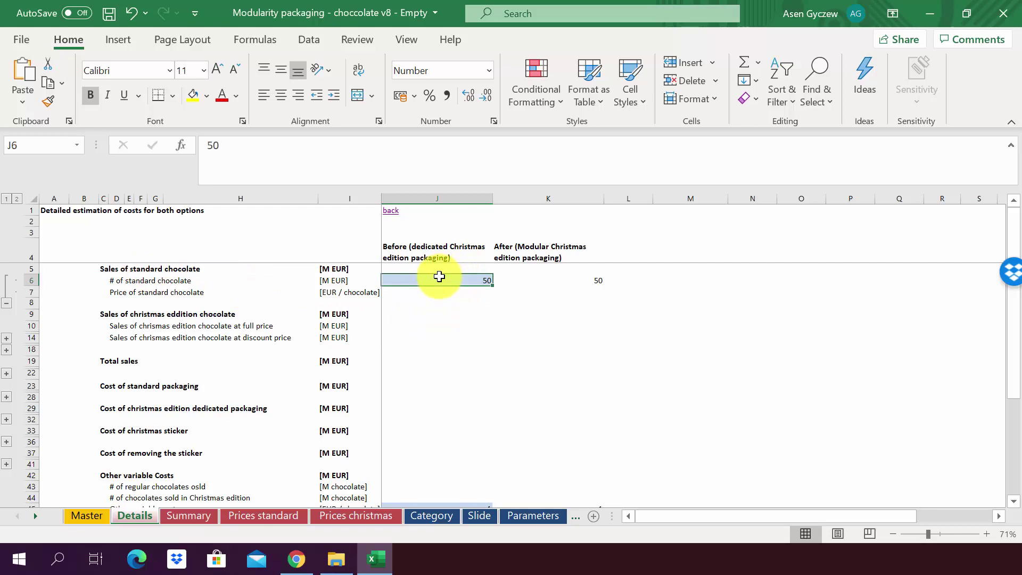
left_click(405, 292)
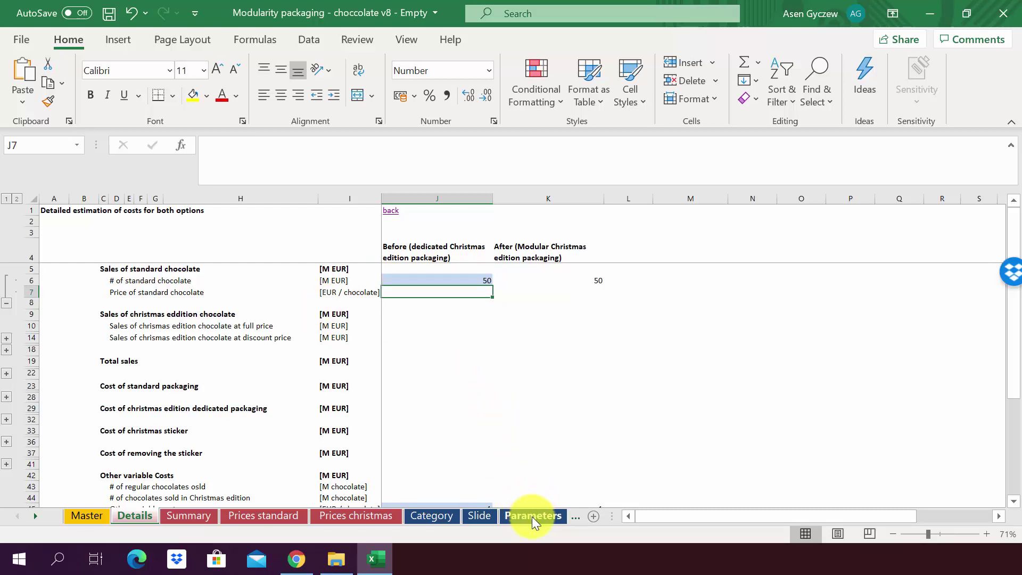
Step: Review the Christmas edition sales rows 9, 10 and 14
left_click(263, 315)
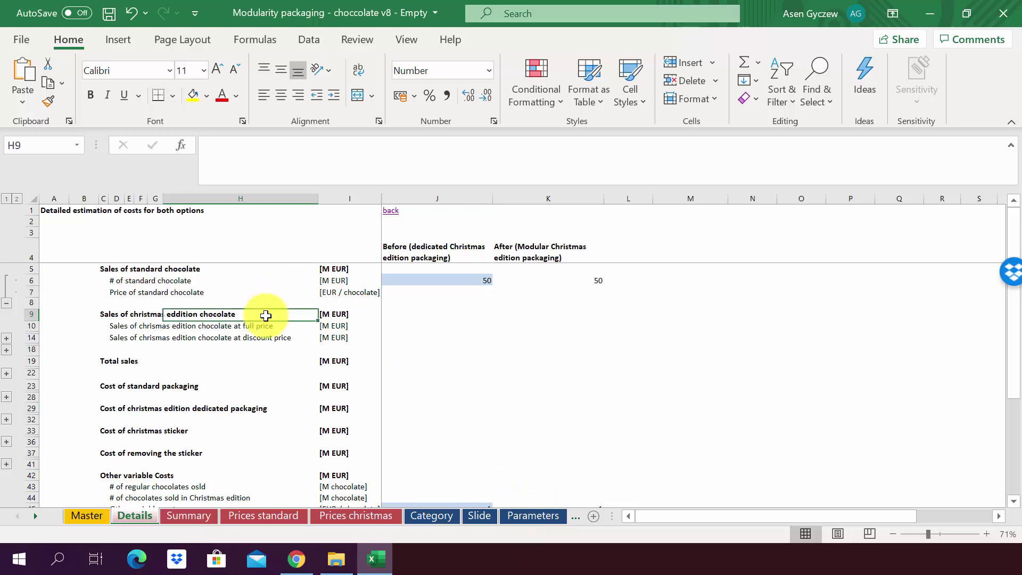
left_click(30, 314)
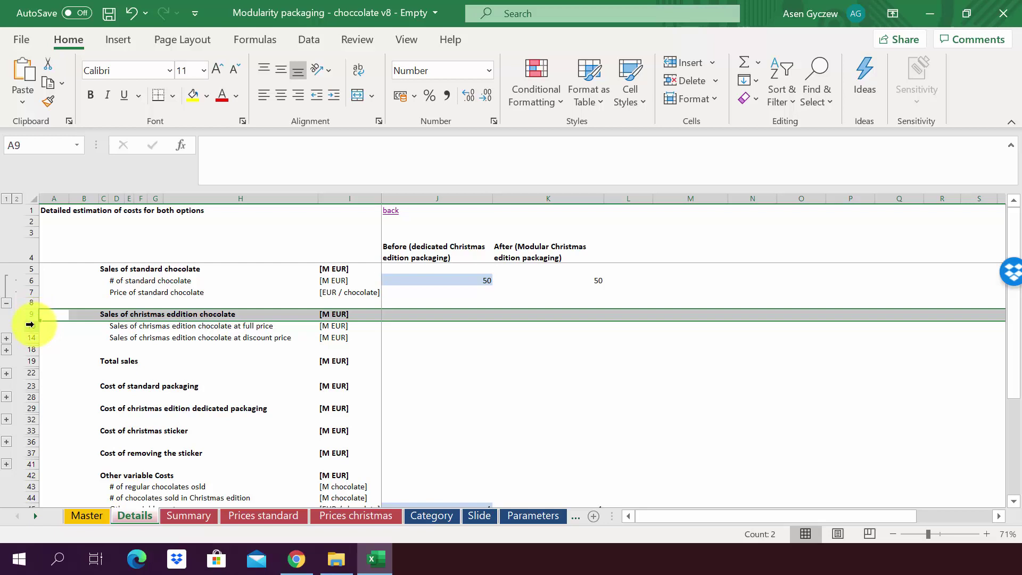
left_click(31, 325)
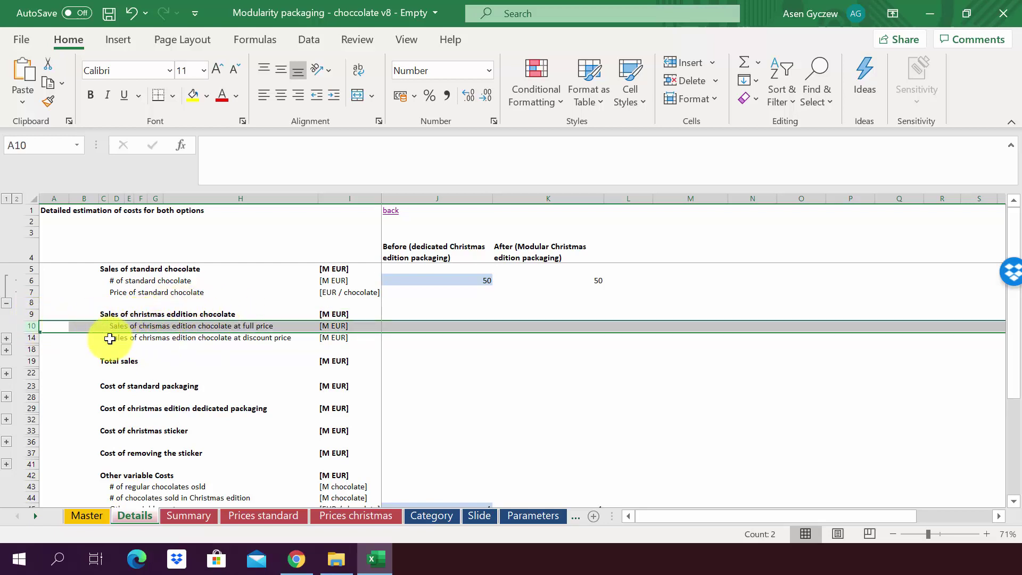
left_click(28, 337)
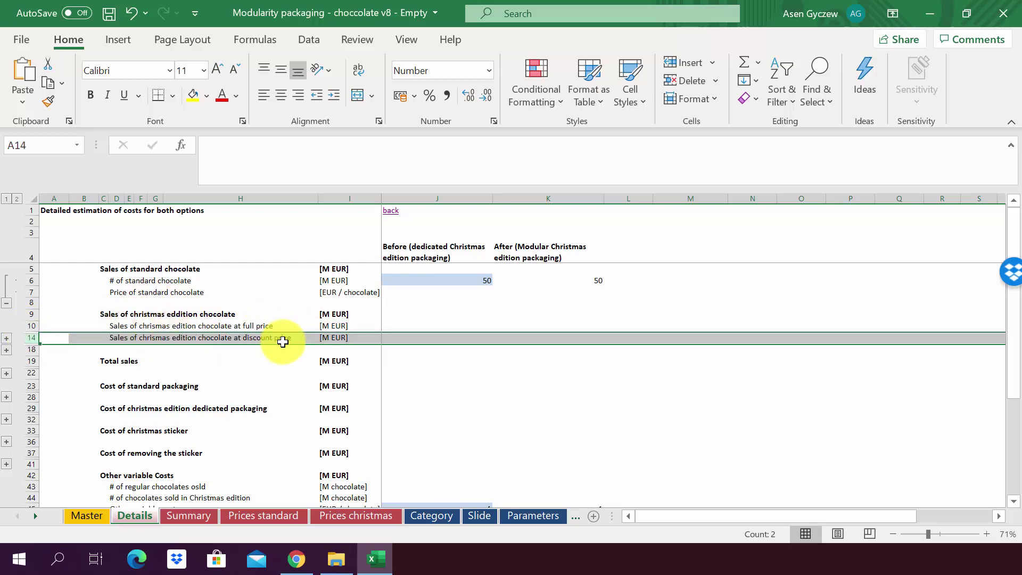
Step: Expand the full-price Christmas sales breakdown, showing an 80% full-price share before and 100% after
left_click(7, 340)
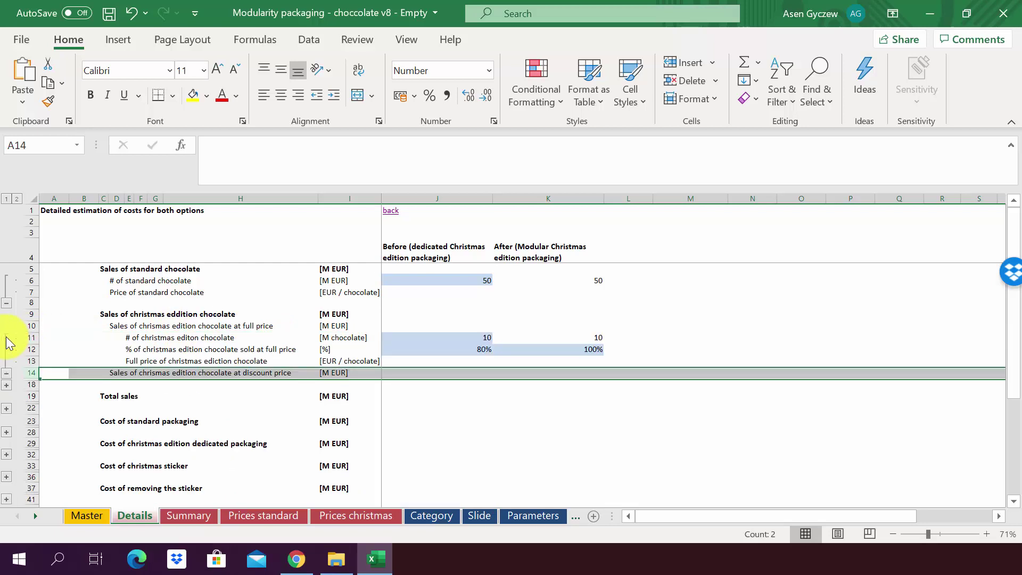
left_click(30, 336)
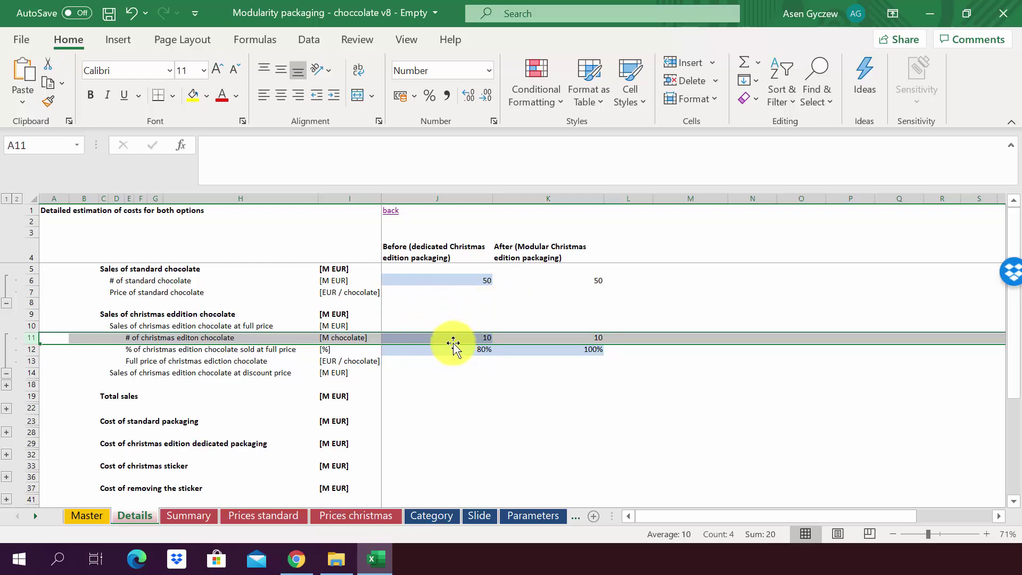
left_click(471, 347)
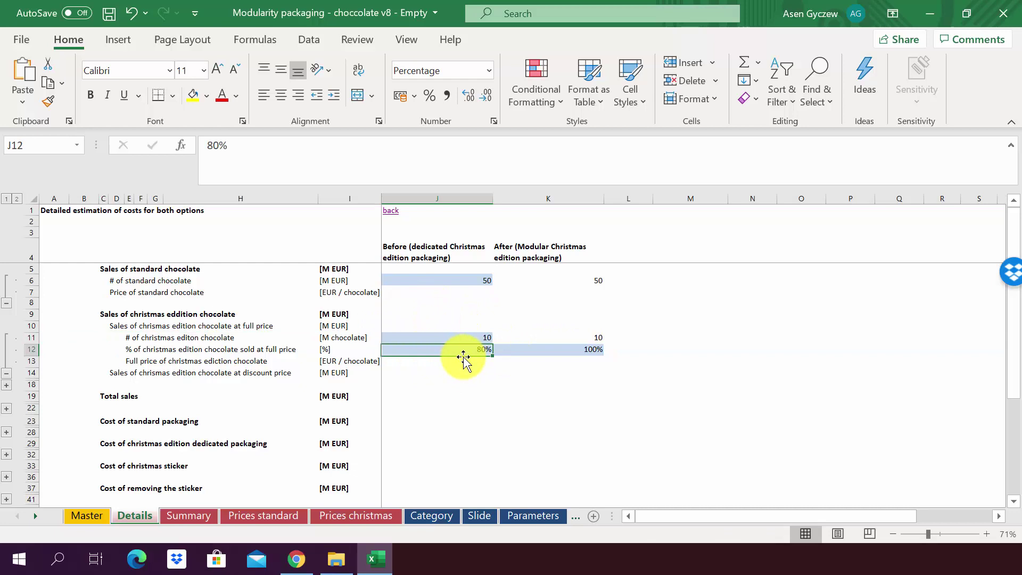
left_click(554, 196)
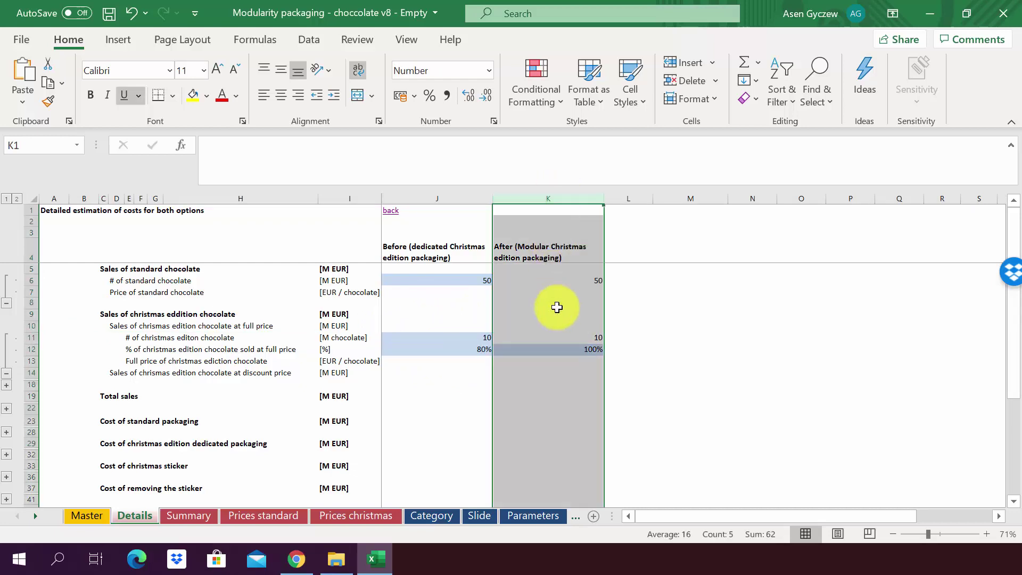
left_click(551, 347)
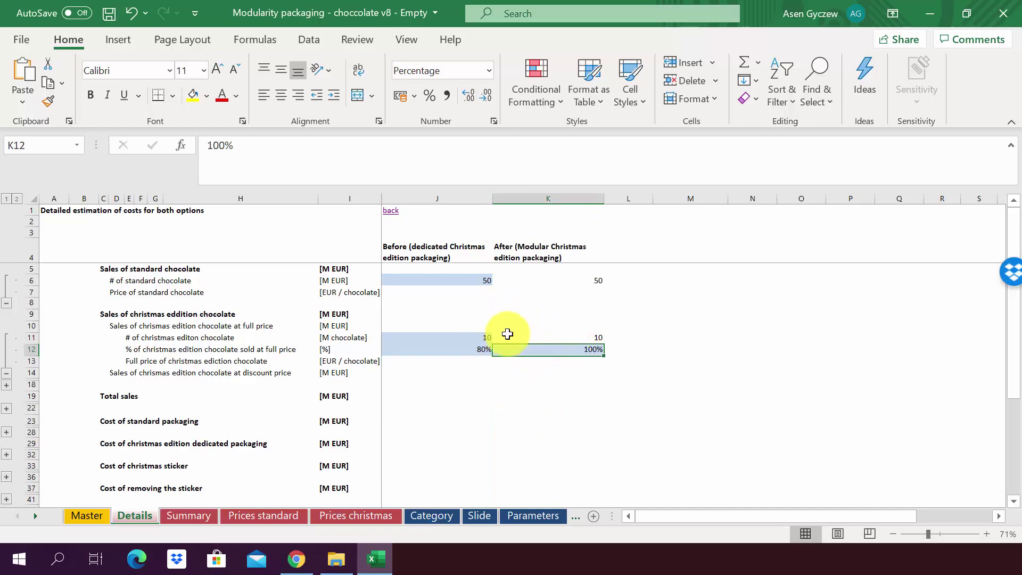
Step: Collapse that breakdown and expand Total sales into its standard and Christmas edition rows 20–21
left_click(7, 374)
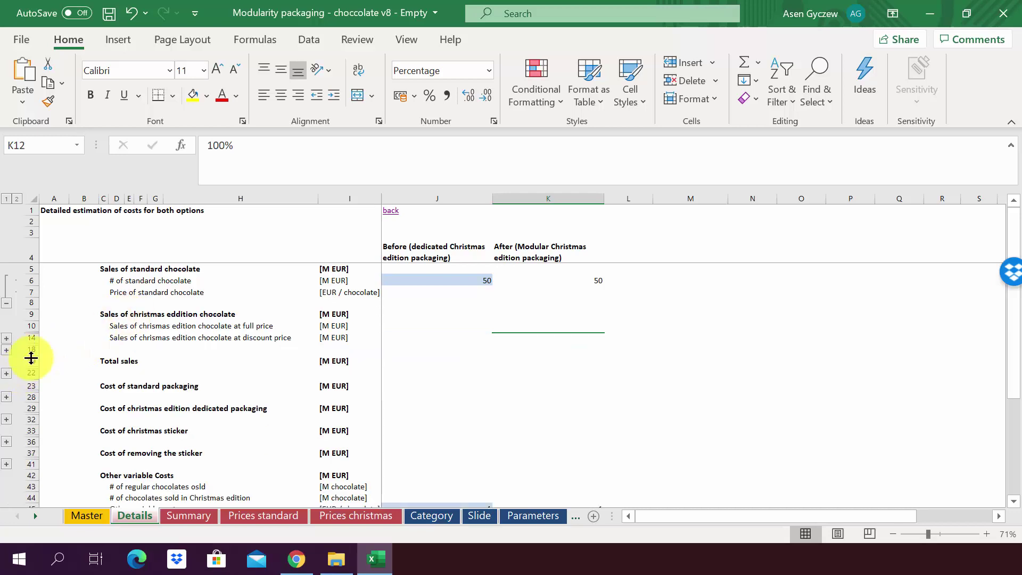
left_click(6, 373)
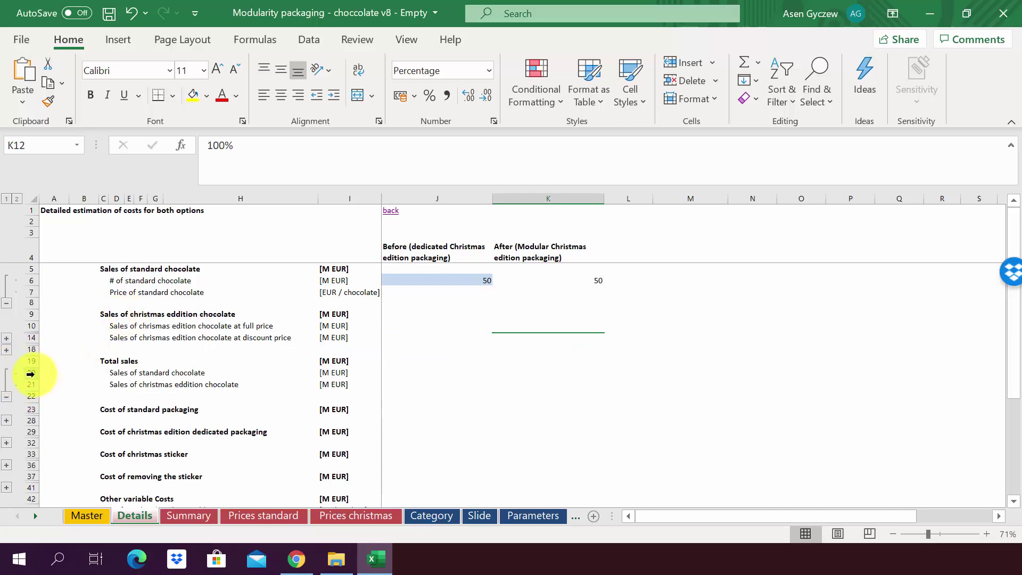
left_click(29, 373)
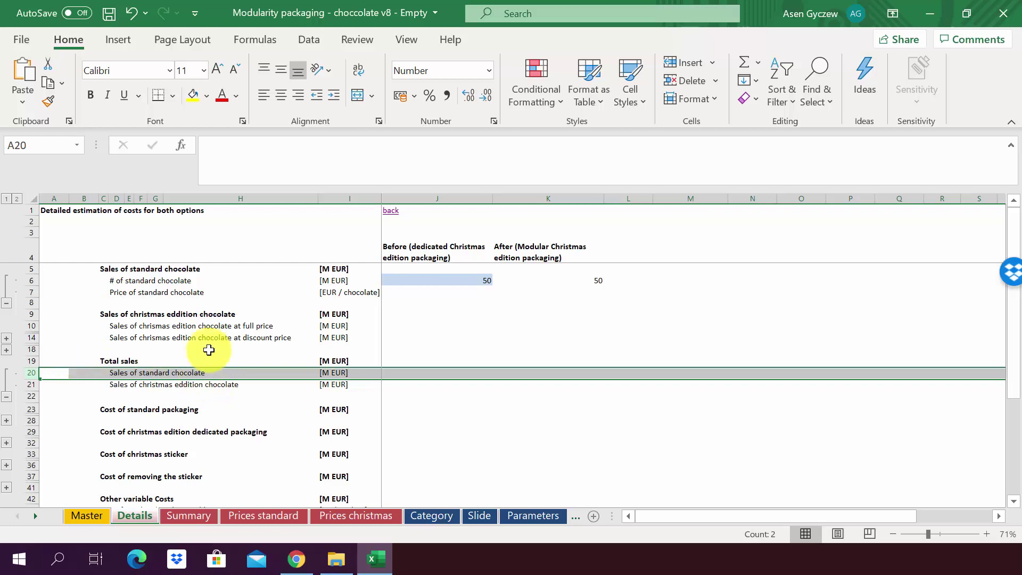
left_click(28, 384)
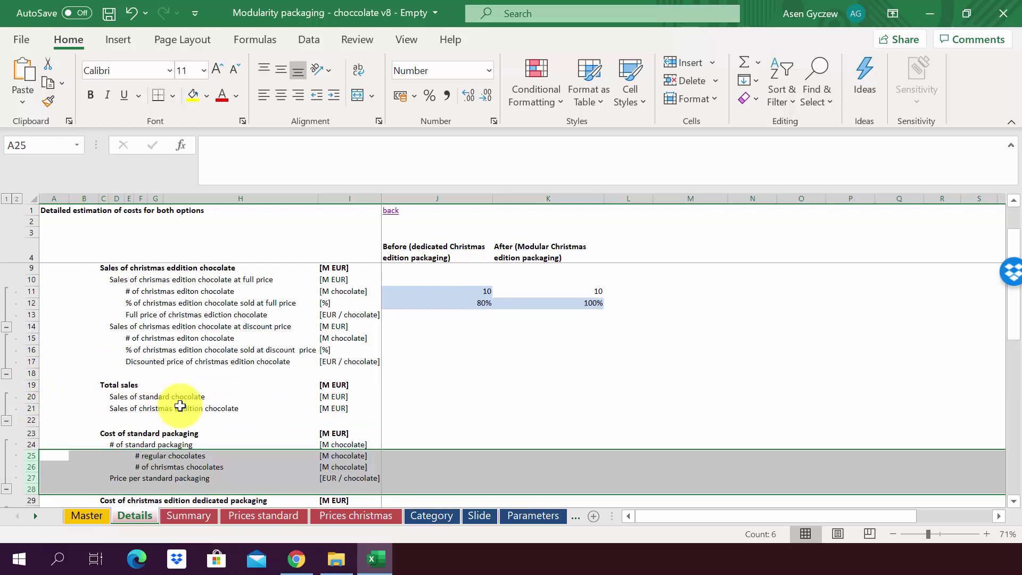
Step: Collapse all outline groups to the top level and review rows 23 and 29
scroll(178, 397, "down", 4)
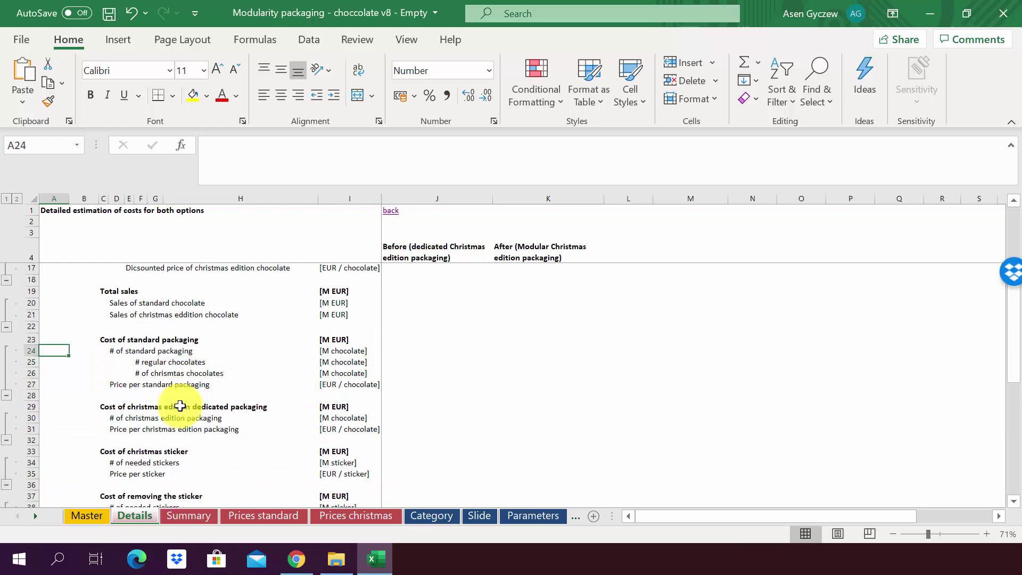
left_click(7, 198)
left_click(117, 313)
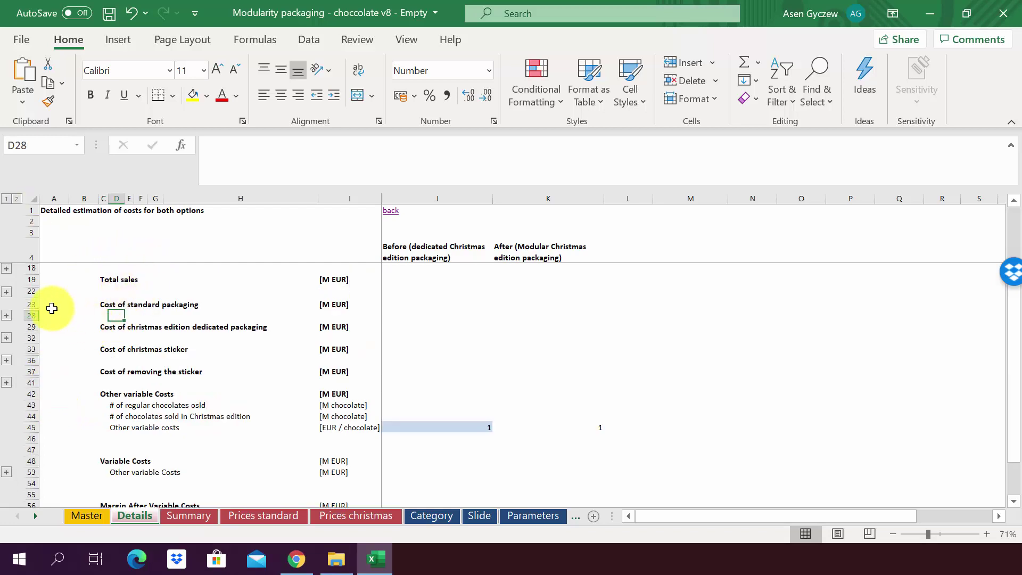
left_click(25, 306)
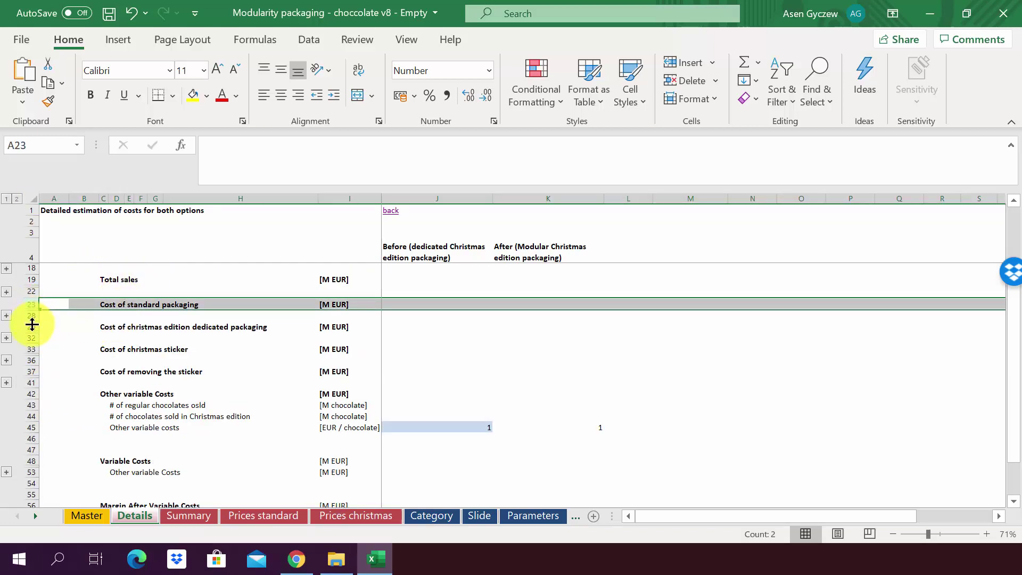
left_click(27, 326)
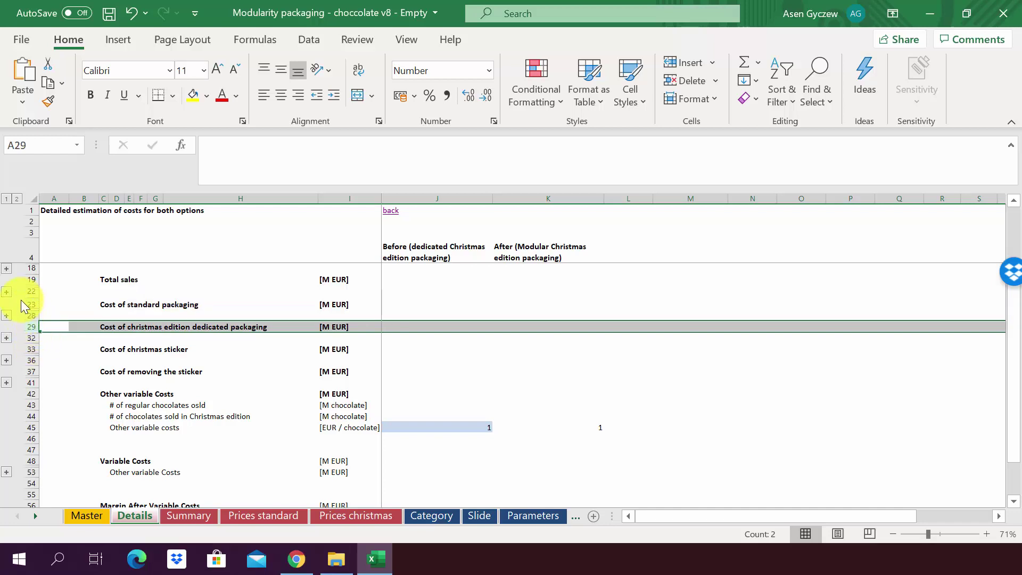
Step: Expand the standard packaging cost breakdown, review its rows in columns J and K, and open Prices standard
left_click(7, 316)
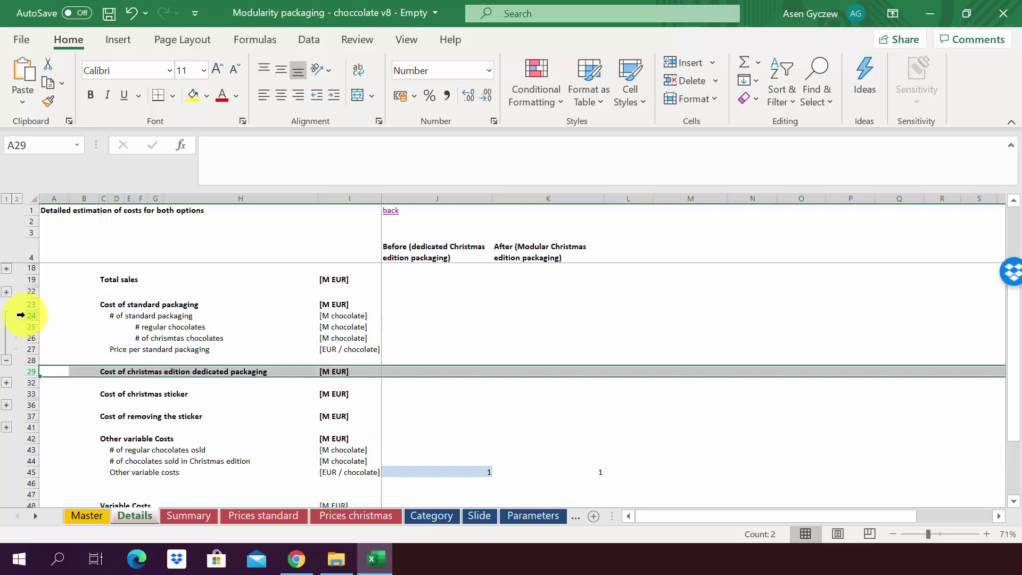
left_click(21, 315)
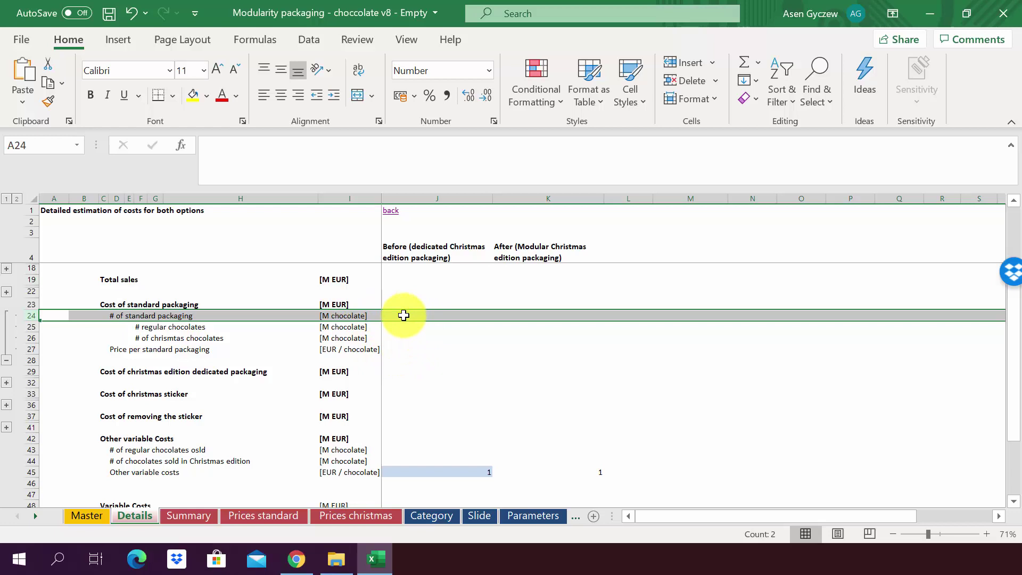
left_click(443, 197)
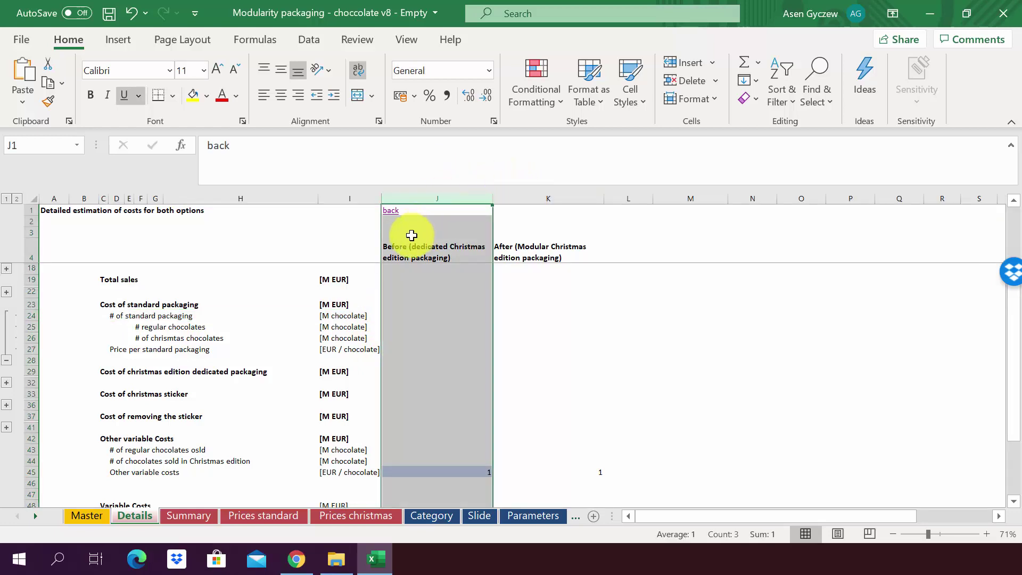
left_click(556, 199)
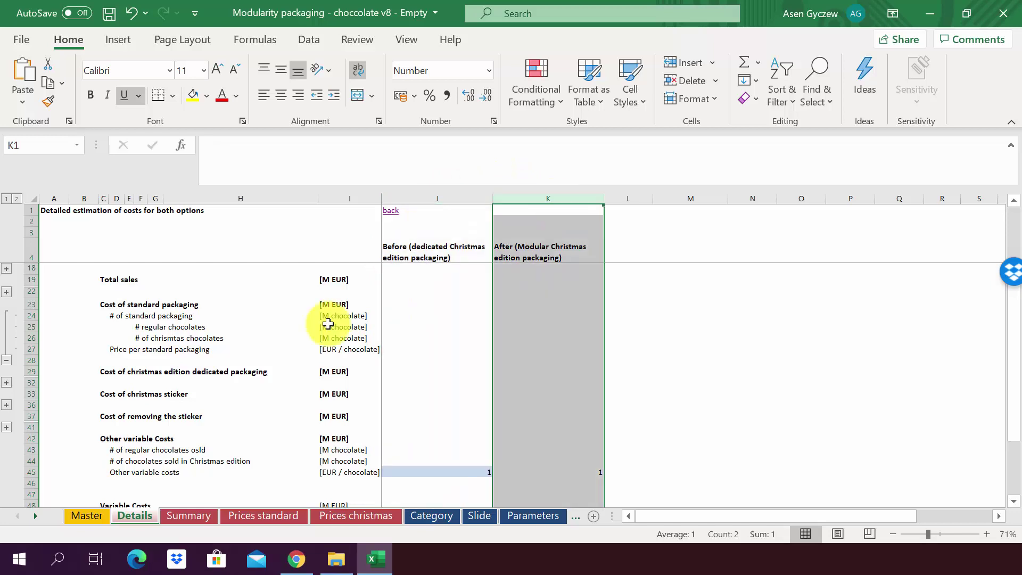
left_click(329, 326)
left_click(30, 350)
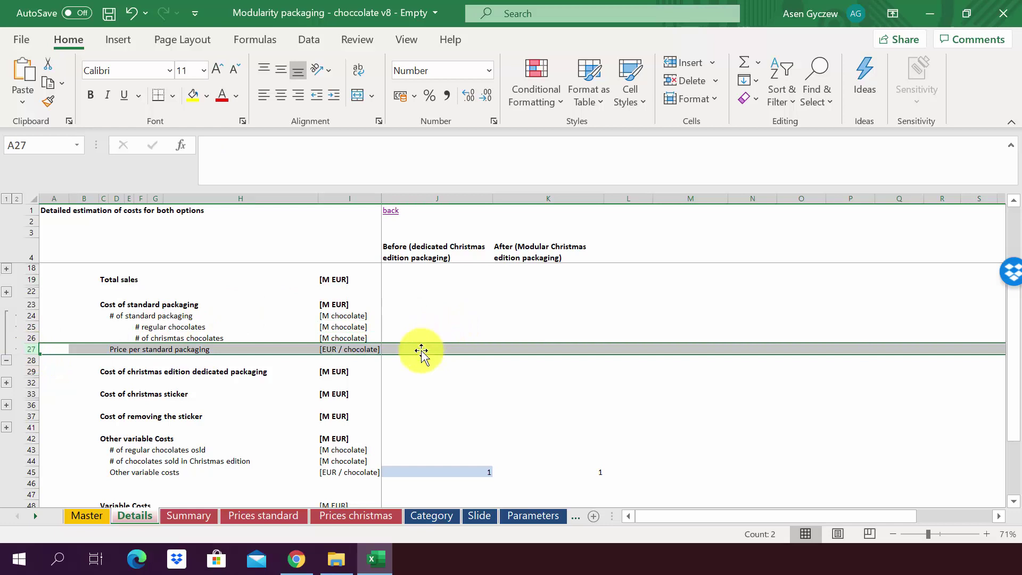
left_click(295, 519)
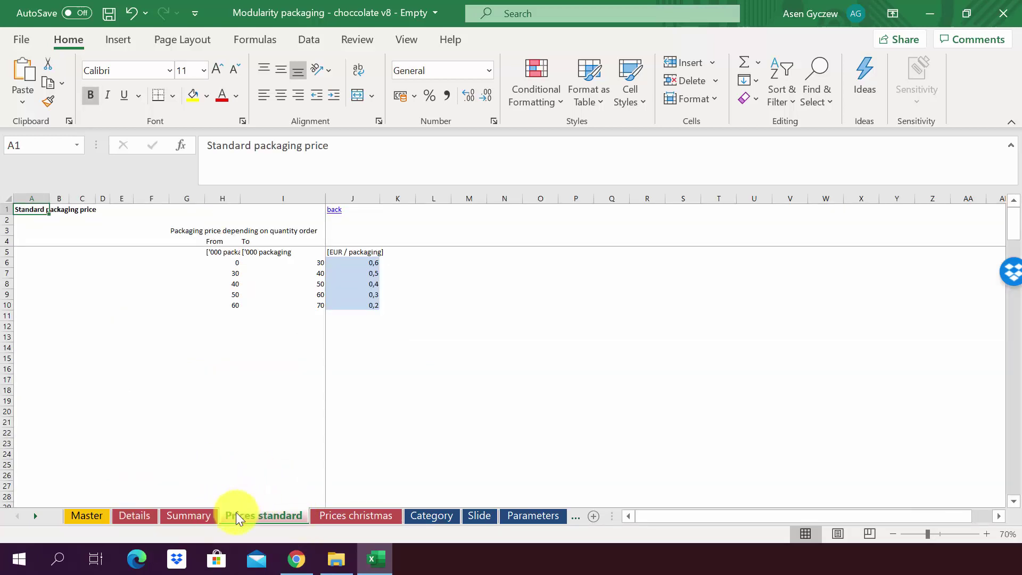
Step: Inspect the tier bound formulas and 0,6–0,2 EUR packaging prices, then return to Details
left_click(222, 272)
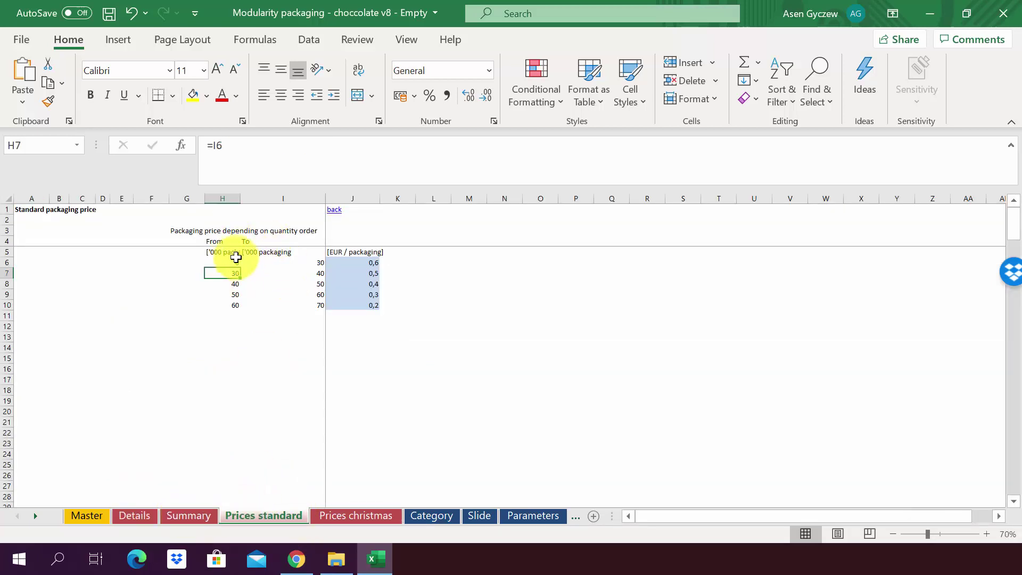
left_click(290, 271)
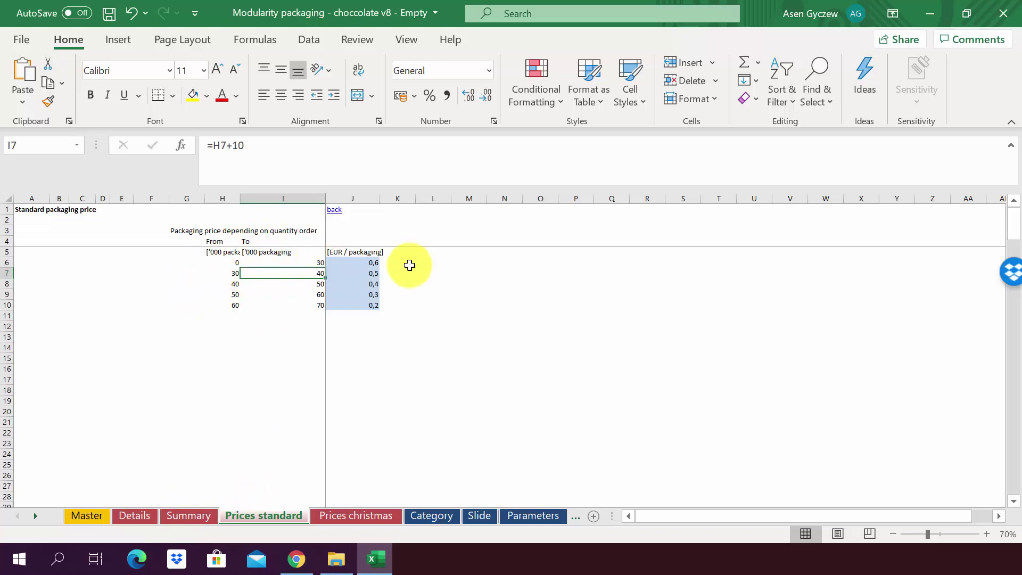
left_click(358, 277)
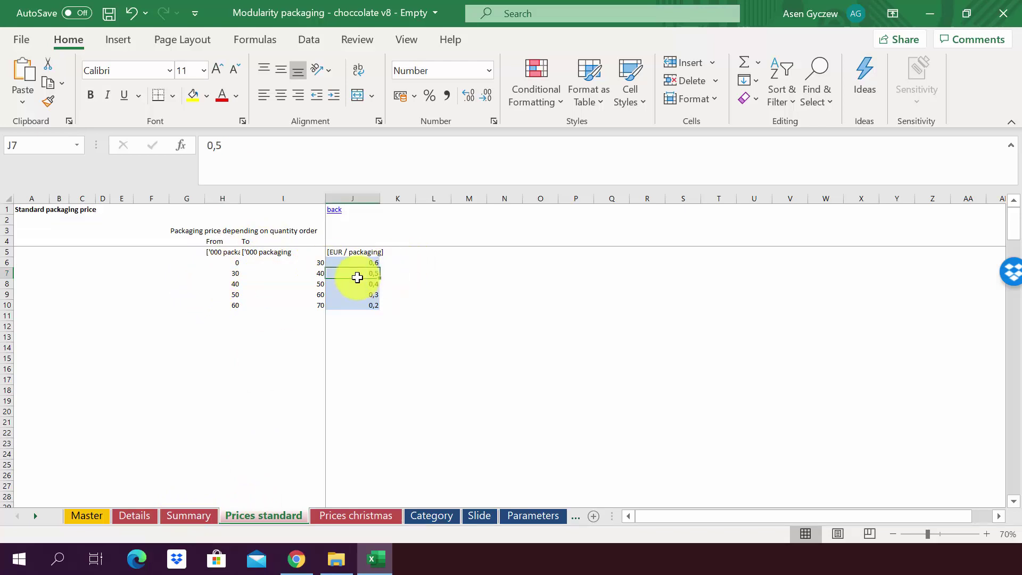
key("shift+Return")
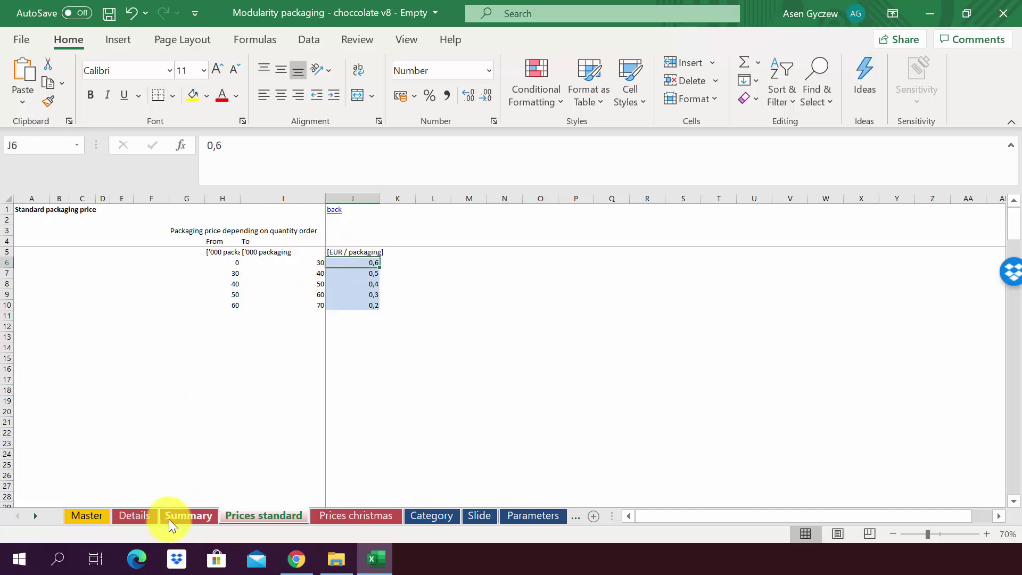
left_click(142, 519)
Step: Review the Christmas edition dedicated packaging cost row across the Before and After columns
left_click(25, 371)
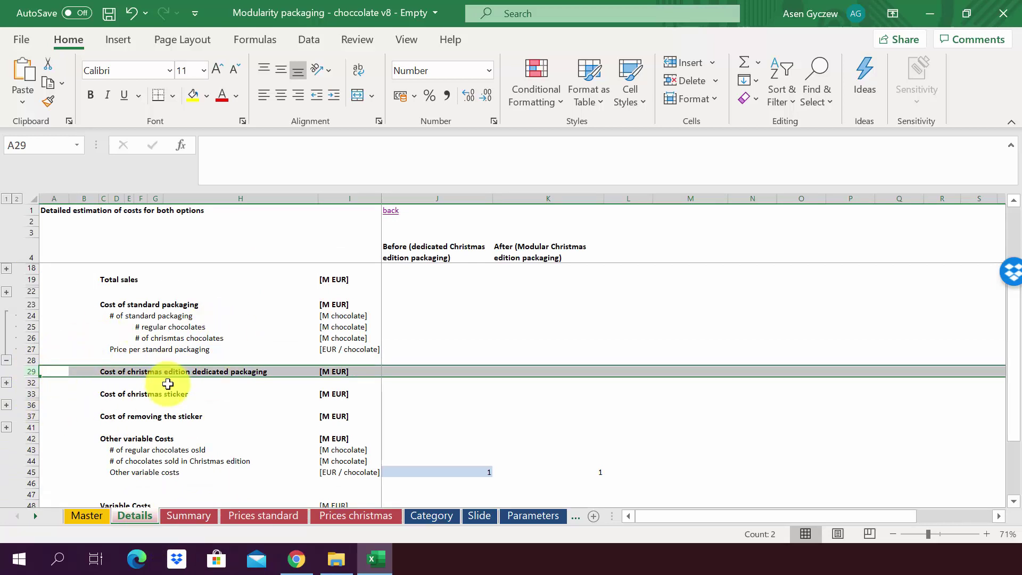
left_click(403, 371)
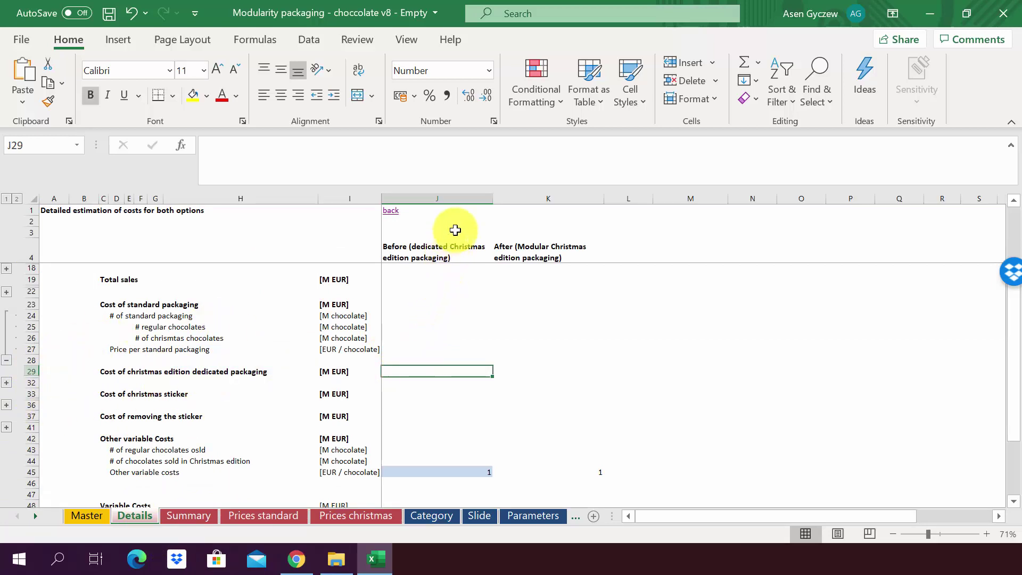
left_click(453, 196)
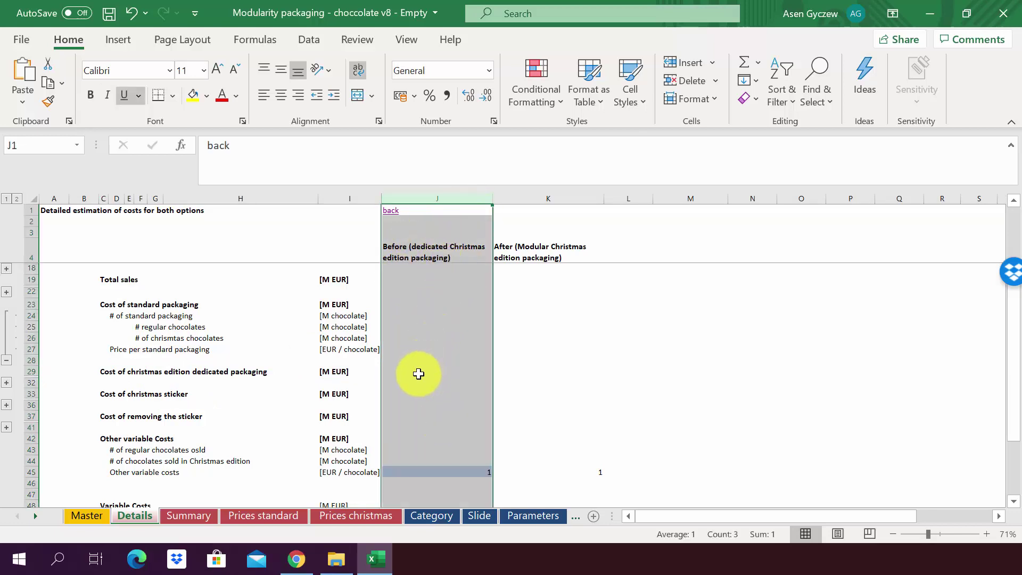
left_click(536, 195)
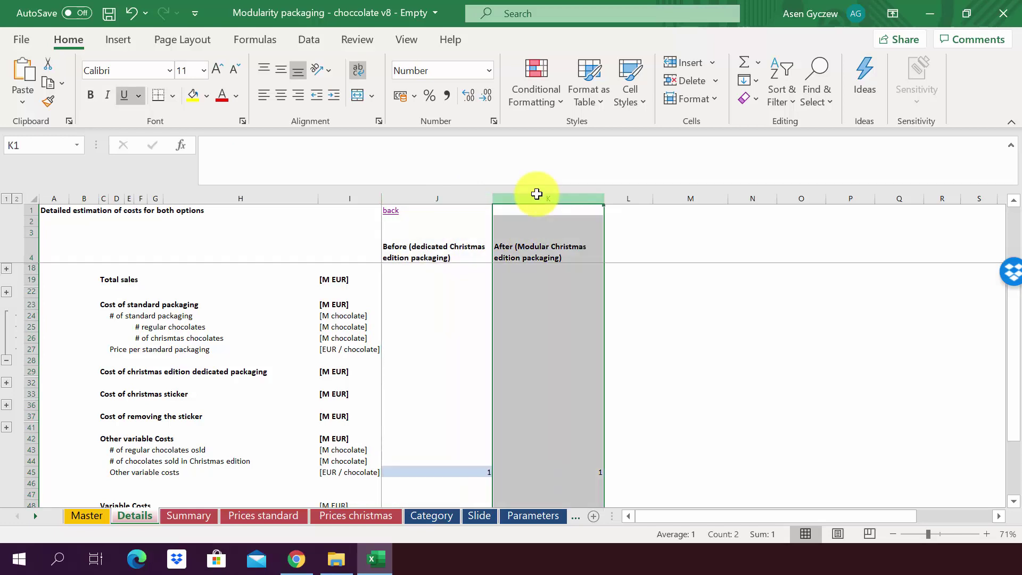
left_click(20, 371)
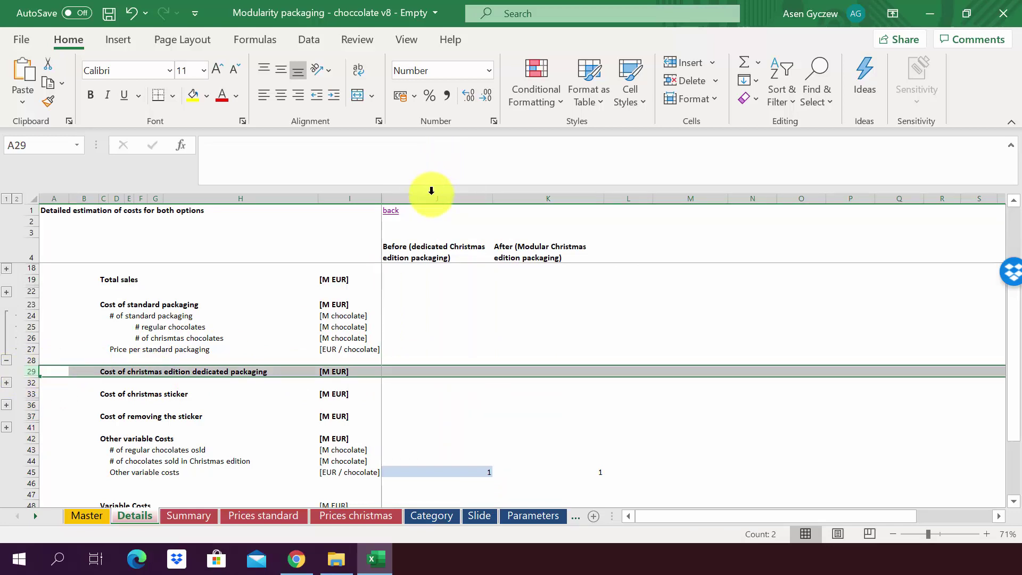
left_click(430, 193)
Step: Review the Cost of christmas sticker and Cost of removing the sticker rows
left_click(75, 393)
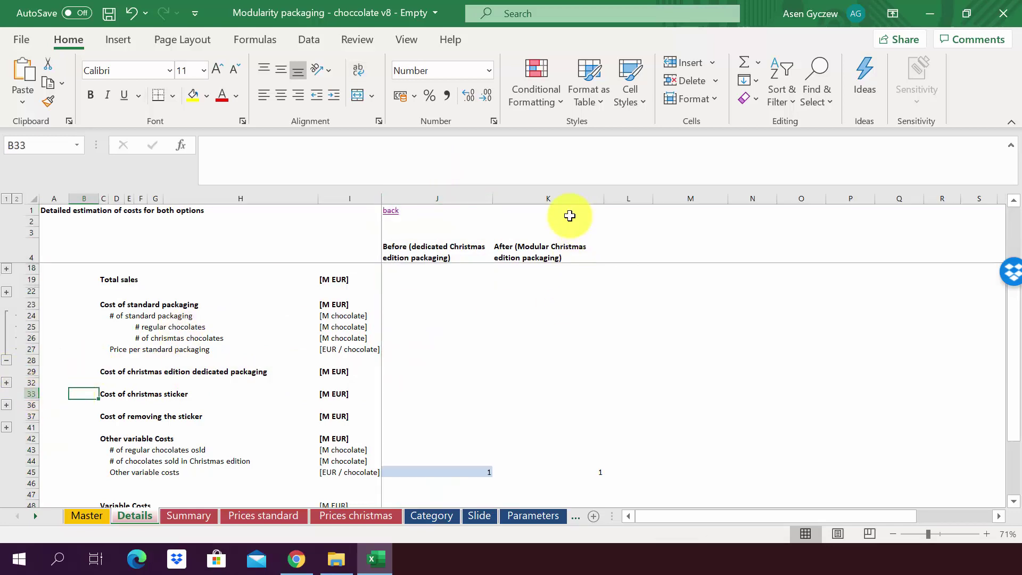
left_click(563, 200)
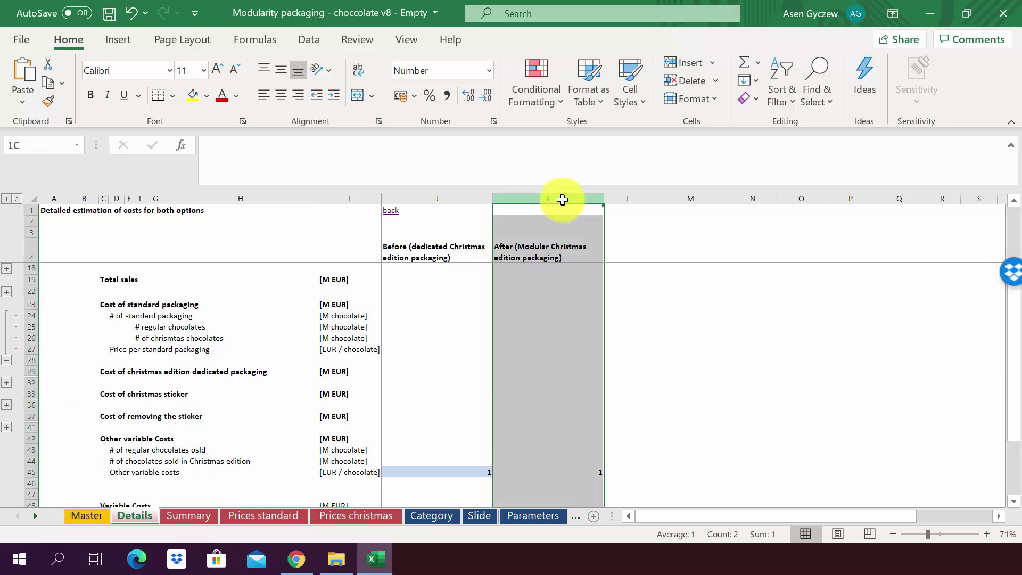
left_click(103, 394)
left_click(33, 394)
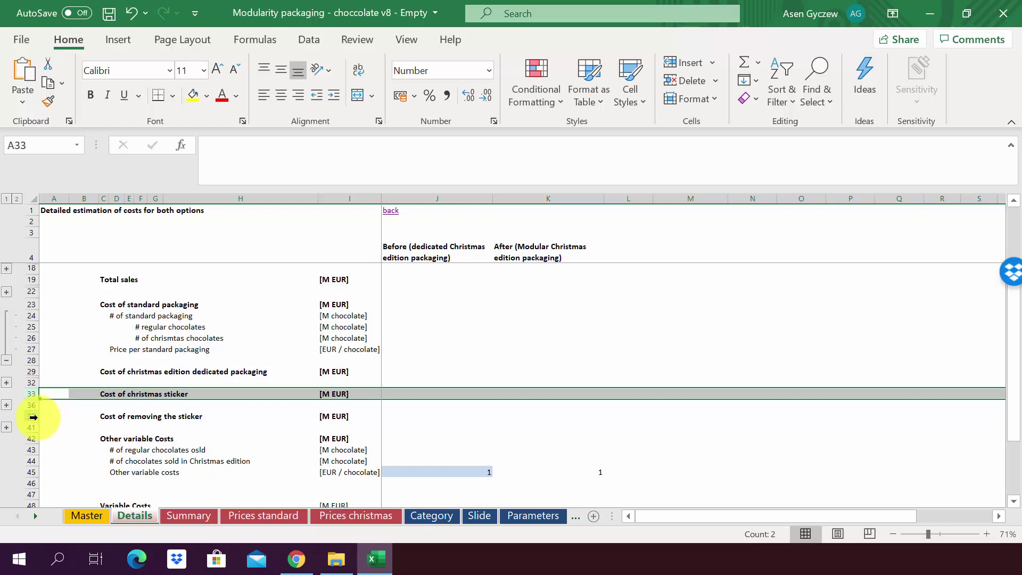
left_click(33, 417)
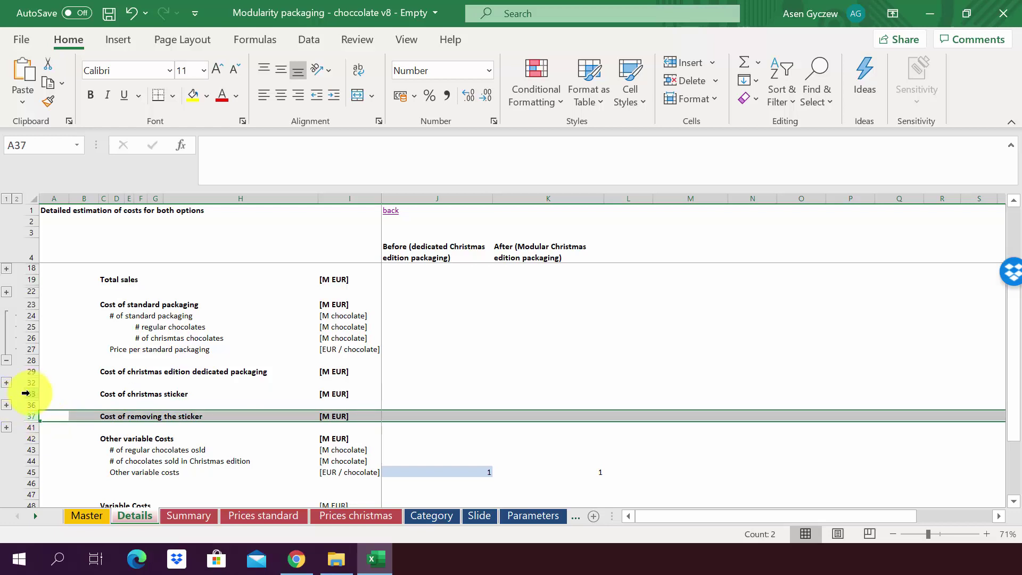
left_click(27, 394)
left_click(27, 417)
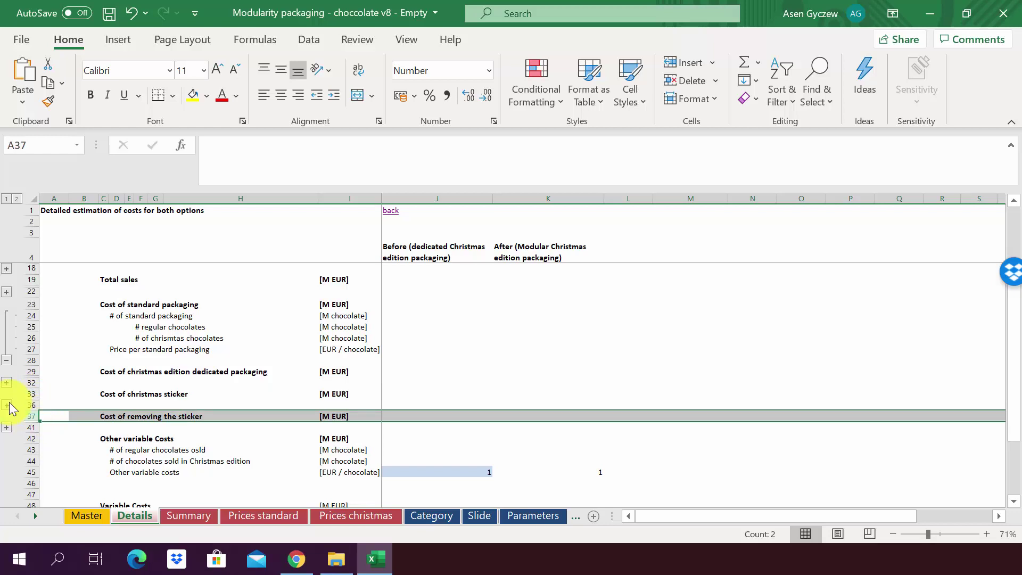
Step: Expand both sticker cost sections, showing the needed stickers and the 20% of stickers to remove
left_click(6, 405)
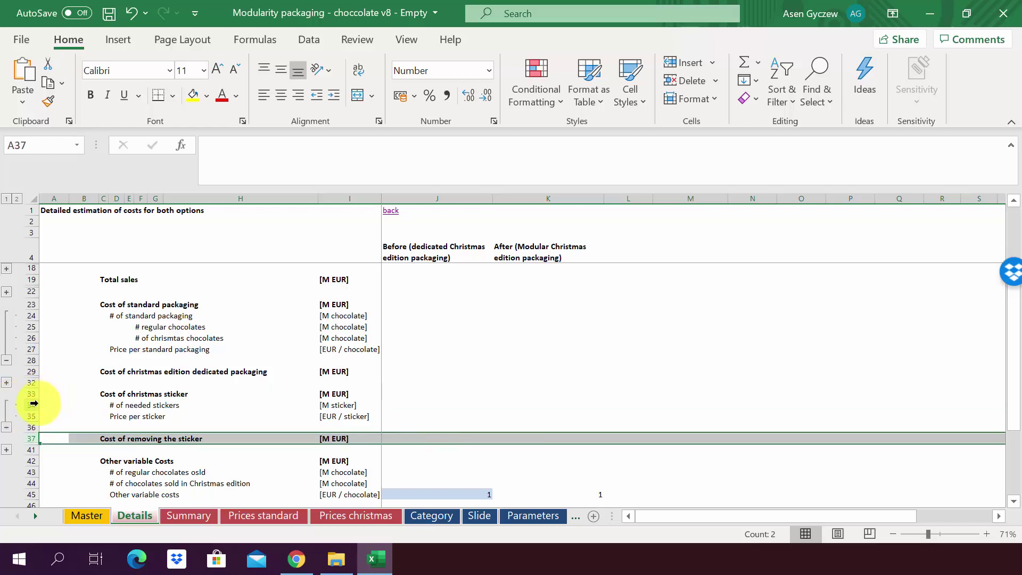
left_click(34, 403)
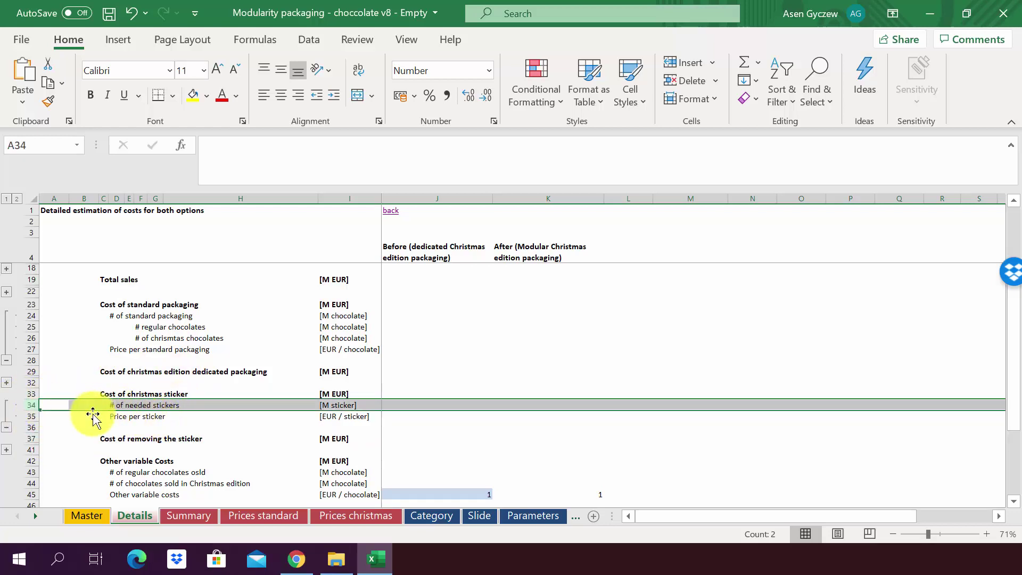
left_click(5, 451)
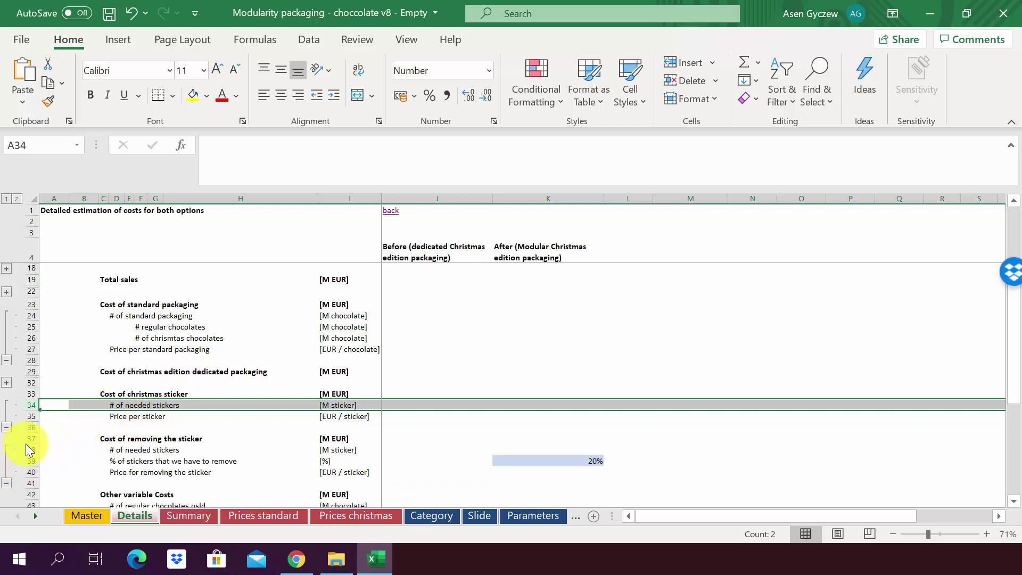
left_click(30, 449)
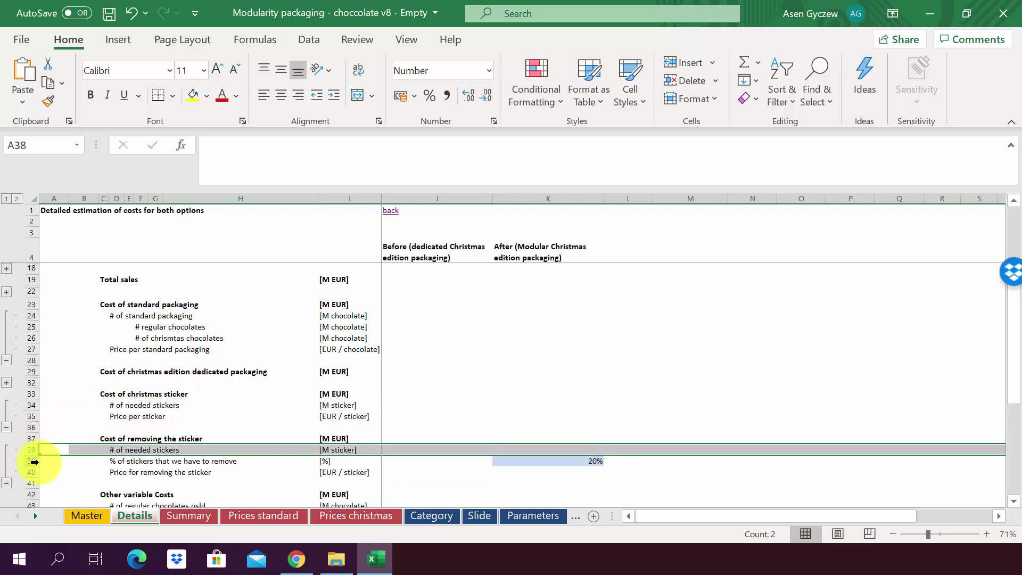
left_click(31, 461)
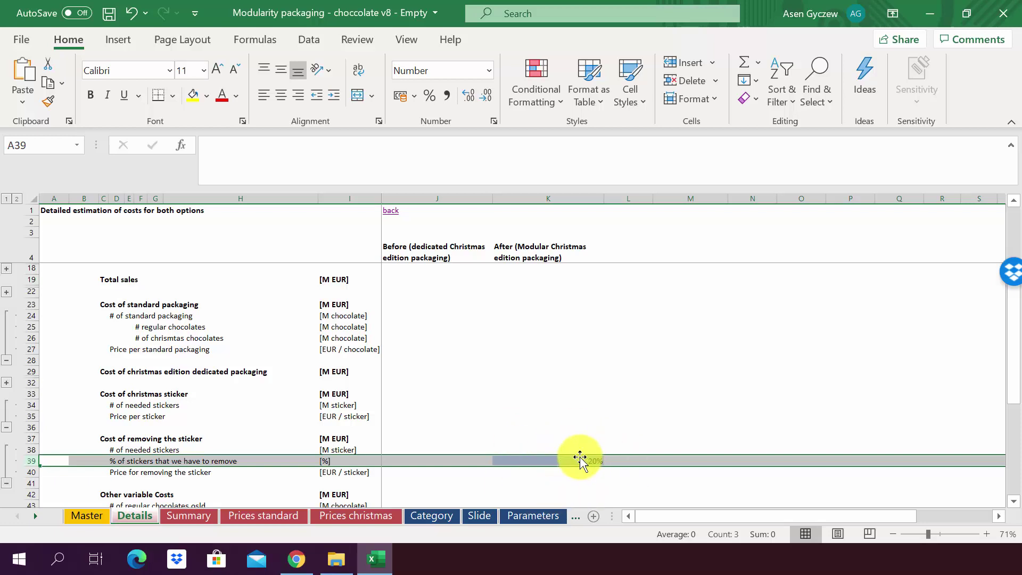
scroll(429, 406, "down", 3)
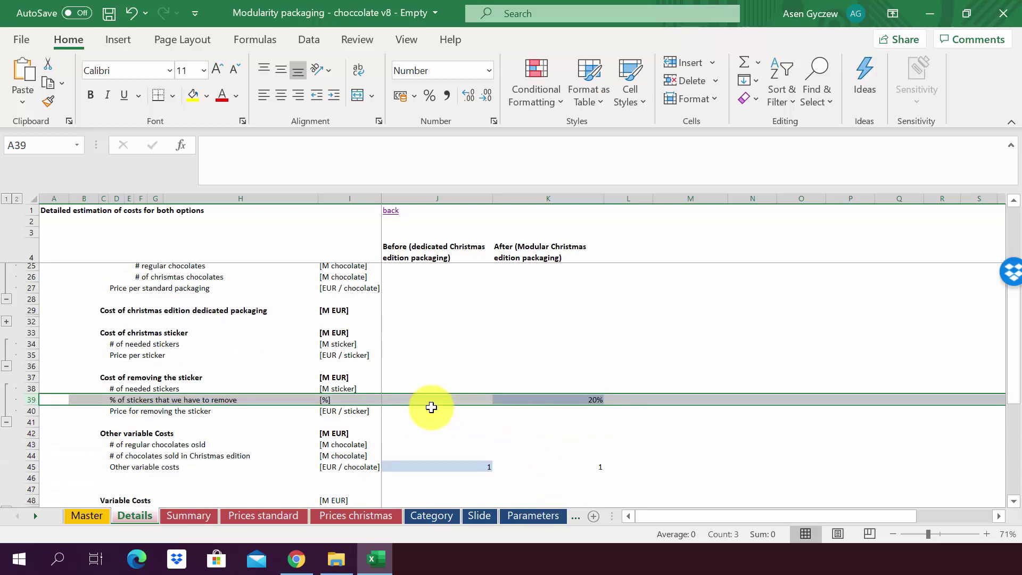
left_click(395, 403)
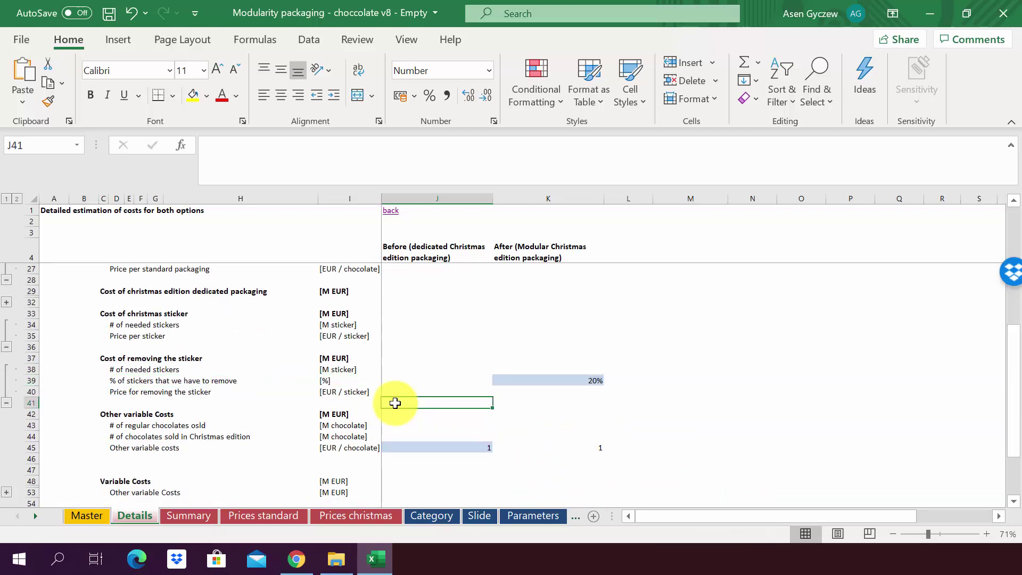
left_click(35, 413)
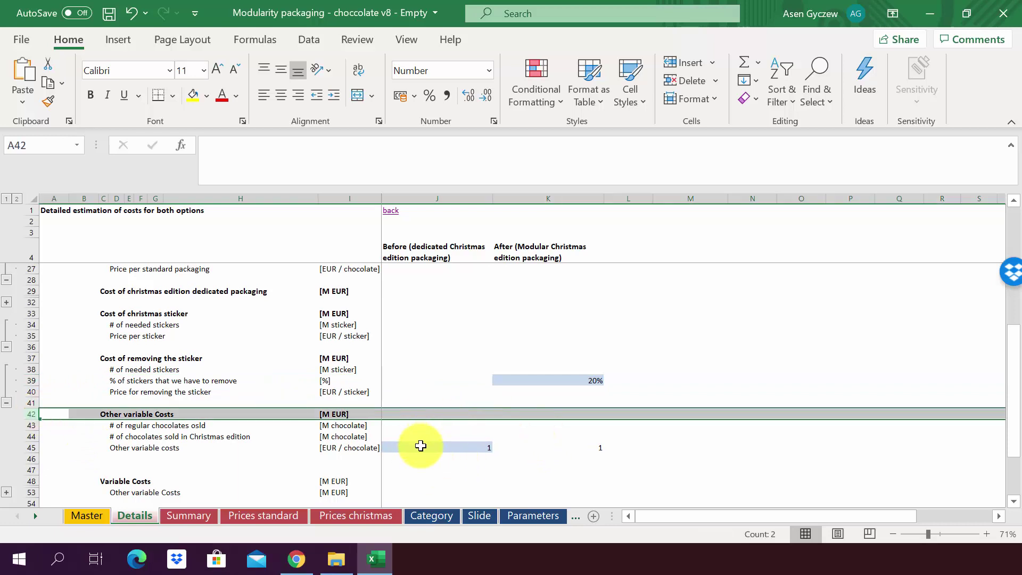
left_click(443, 451)
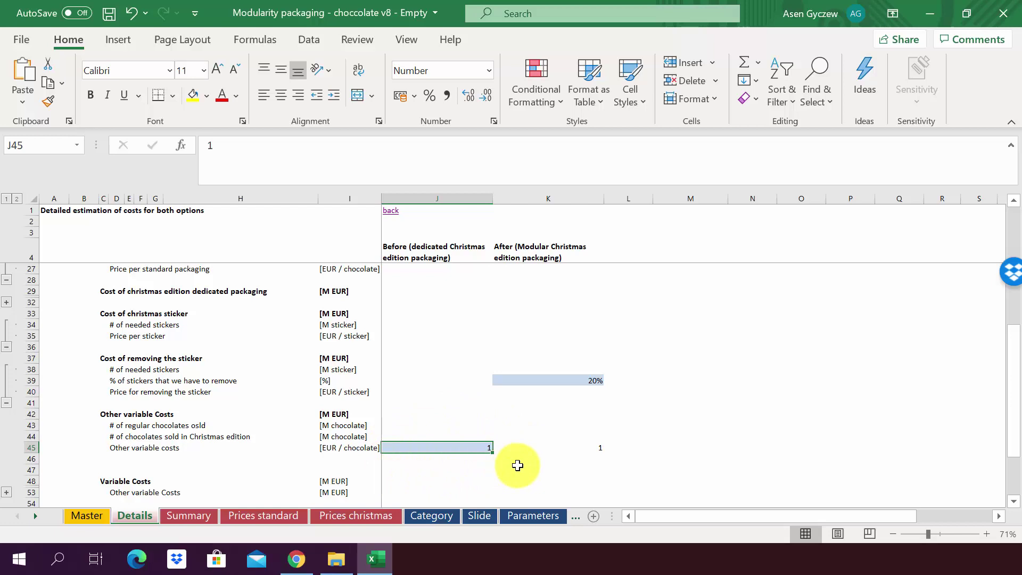
scroll(445, 455, "down", 1)
scroll(206, 384, "up", 3)
left_click(186, 477)
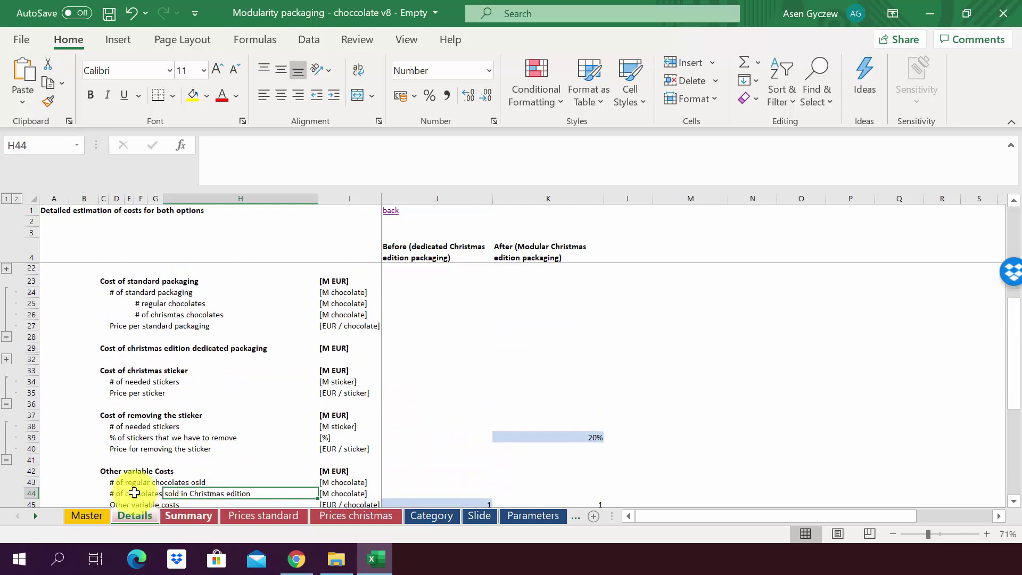
scroll(168, 445, "down", 2)
scroll(169, 435, "down", 2)
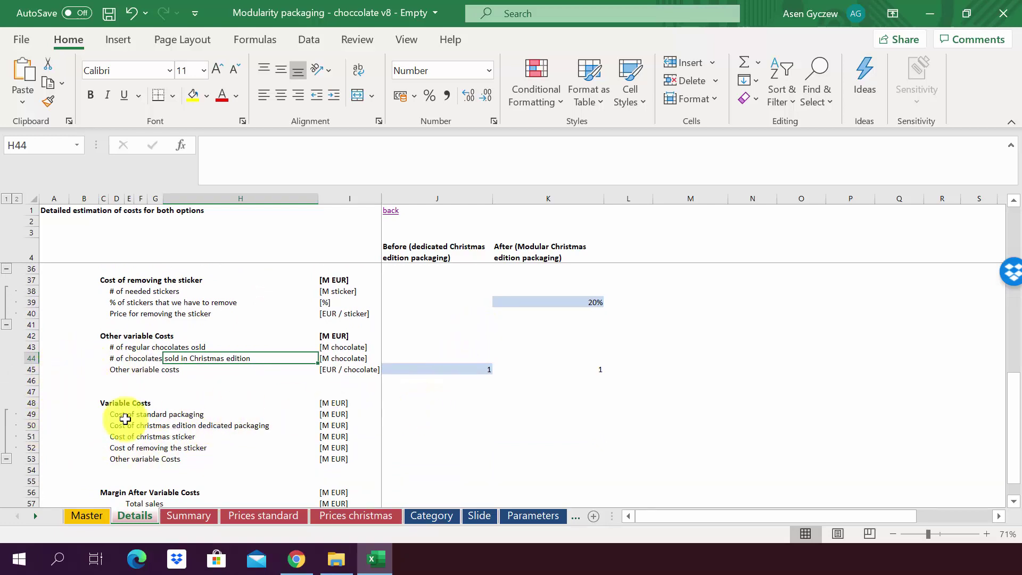
left_click(32, 403)
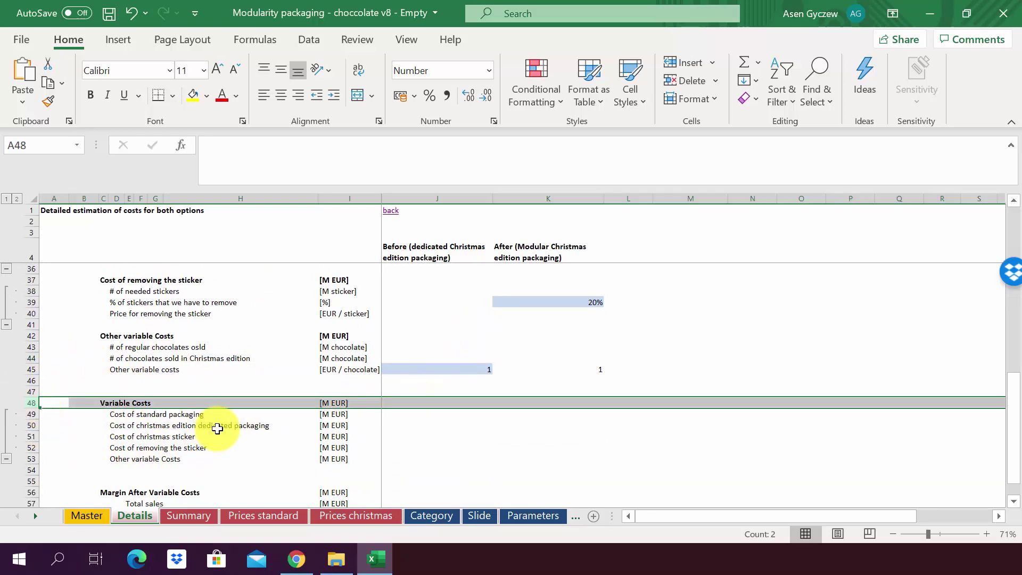
scroll(285, 461, "down", 3)
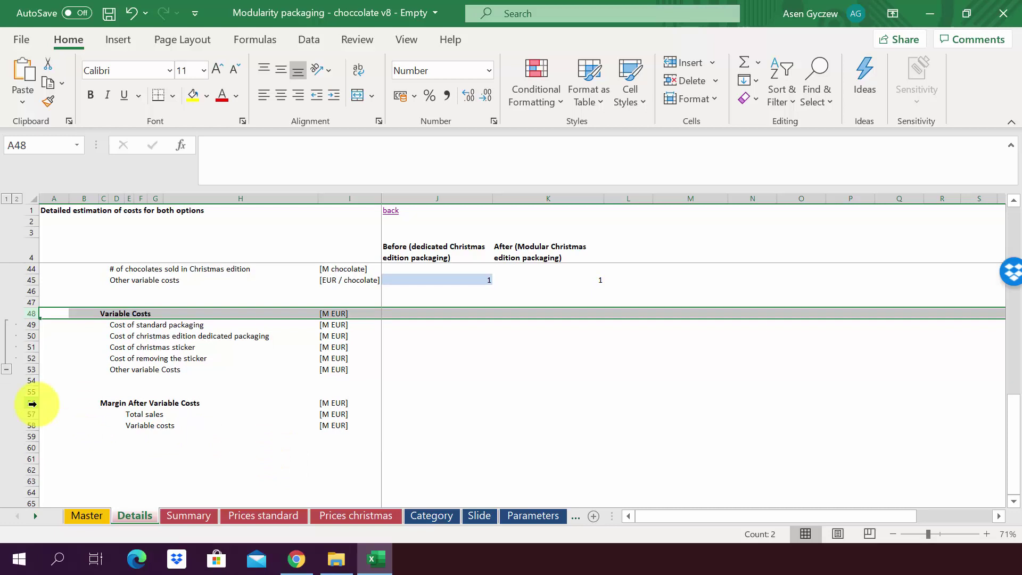
left_click(32, 404)
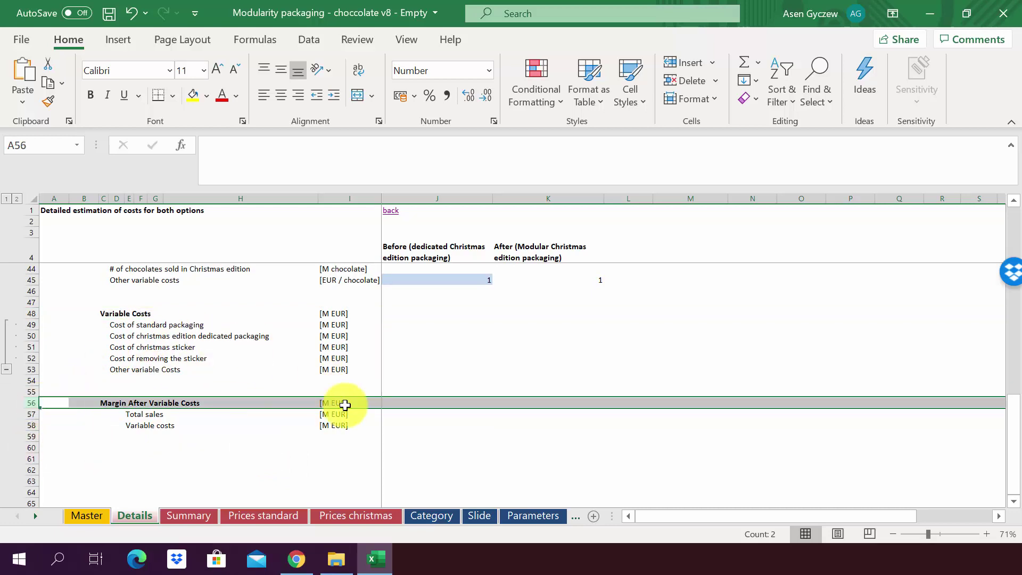
left_click(404, 403)
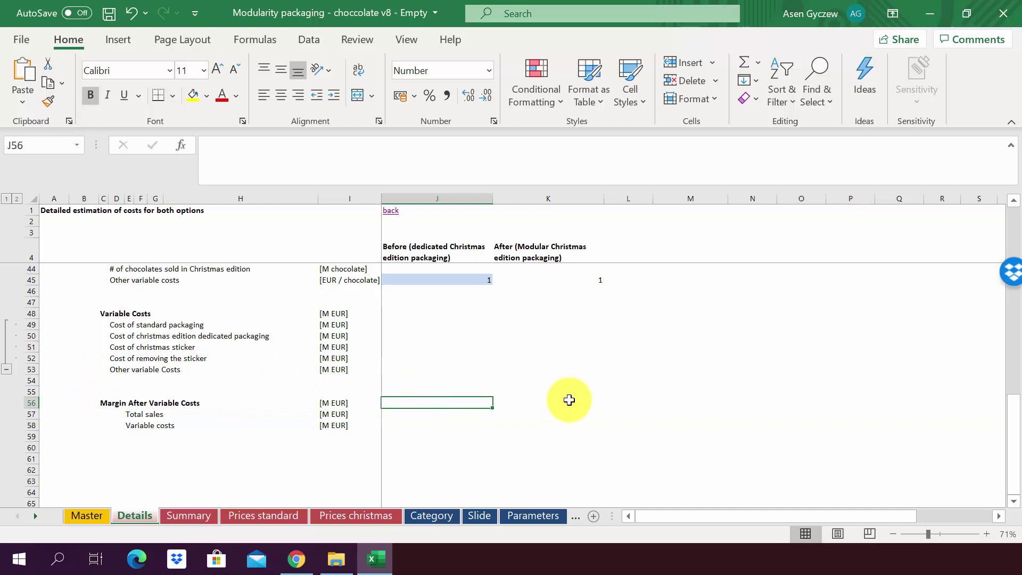
left_click(415, 335)
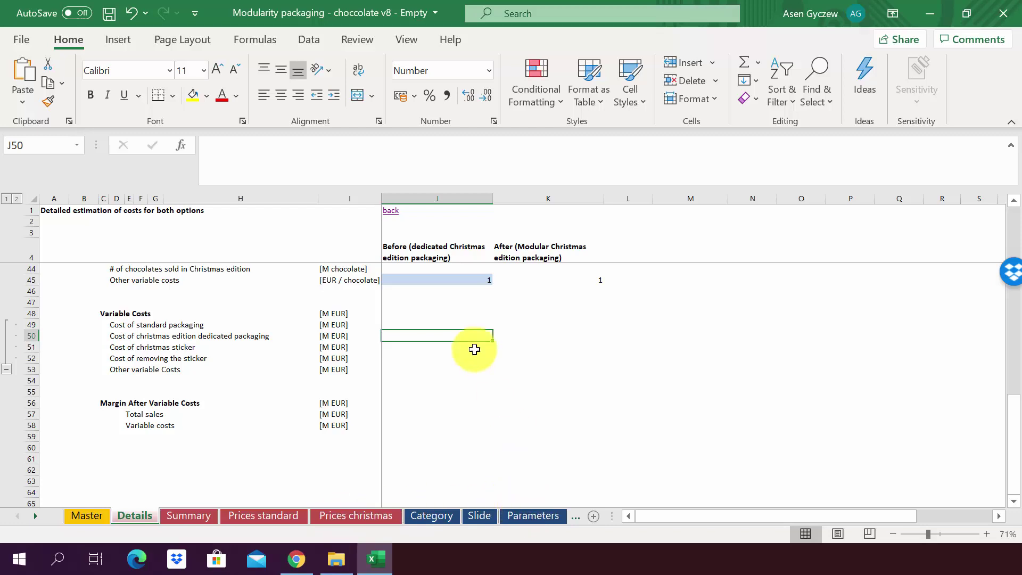
left_click(450, 288)
scroll(449, 288, "up", 5)
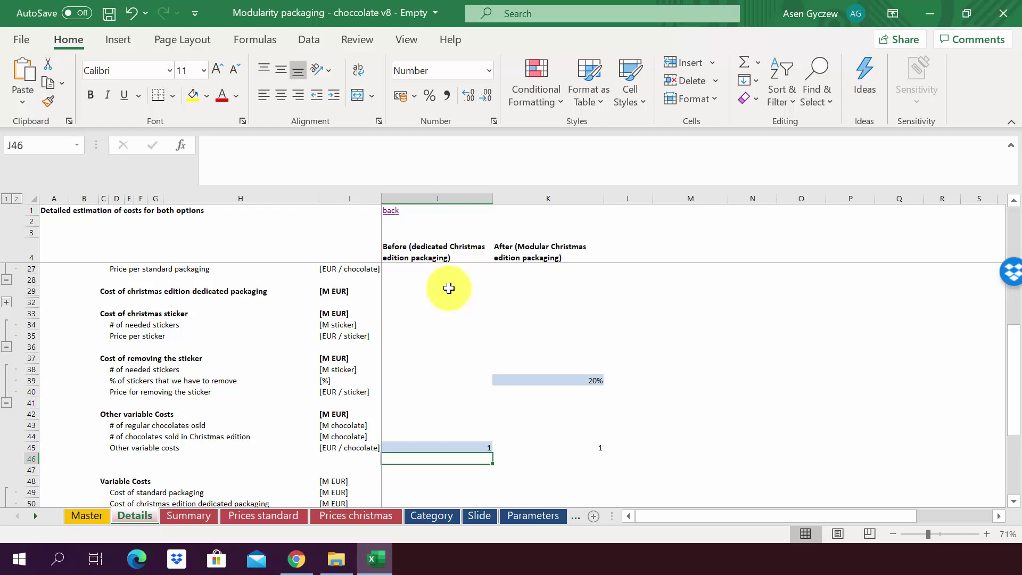
Step: Save the workbook and return to the Details sheet's standard chocolate sales row
key("ctrl+Page_Up")
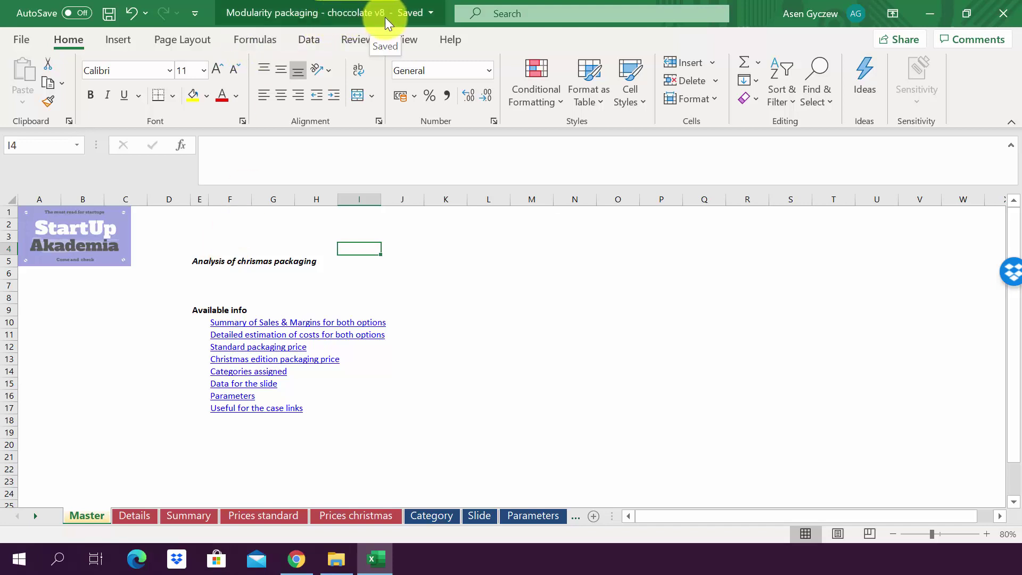
left_click(142, 515)
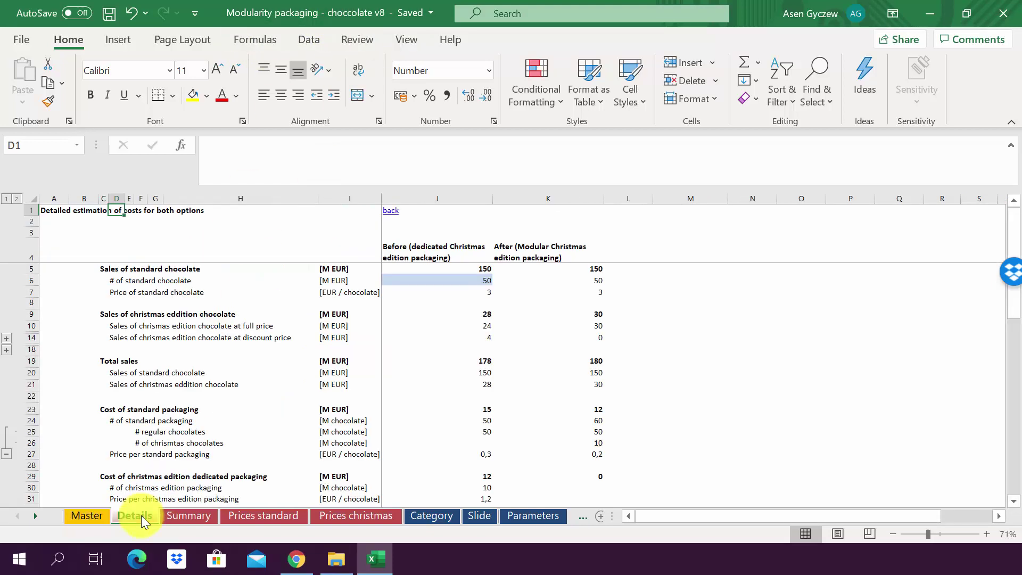
left_click(408, 242)
left_click(341, 313)
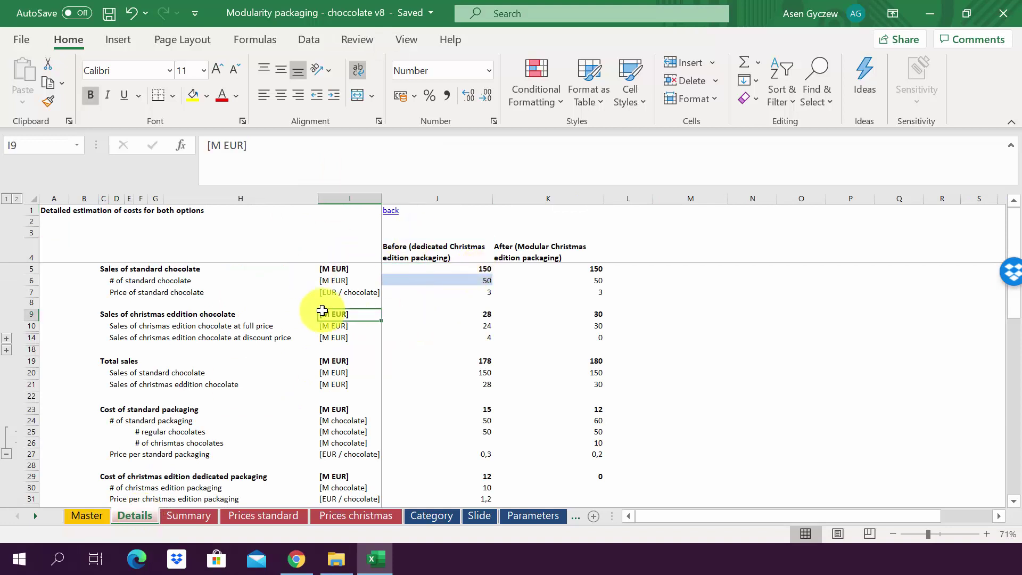
left_click(31, 268)
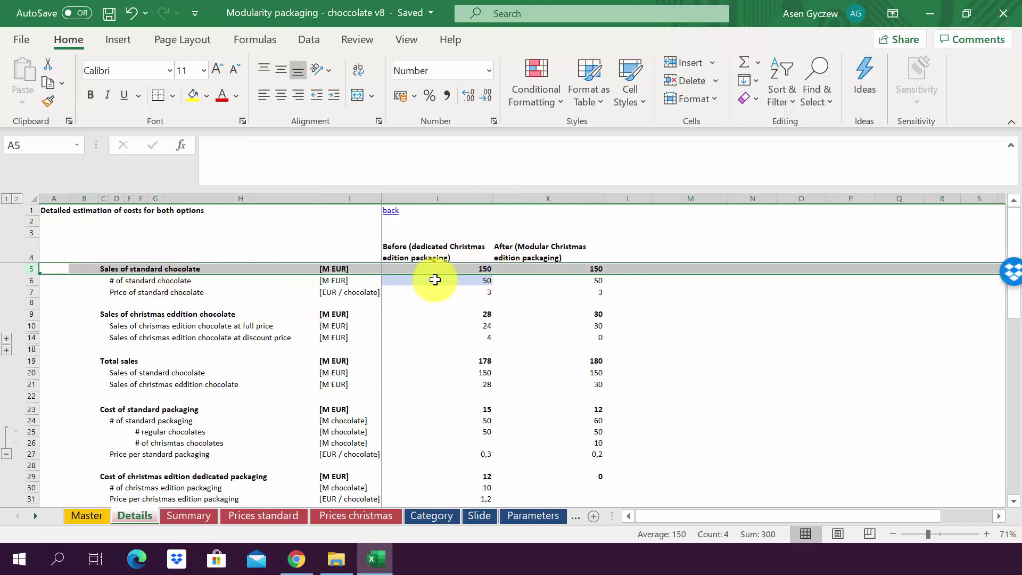
Step: Check the chocolate count, price and Christmas sales formulas in J6, J7, J9 and K9
left_click(463, 277)
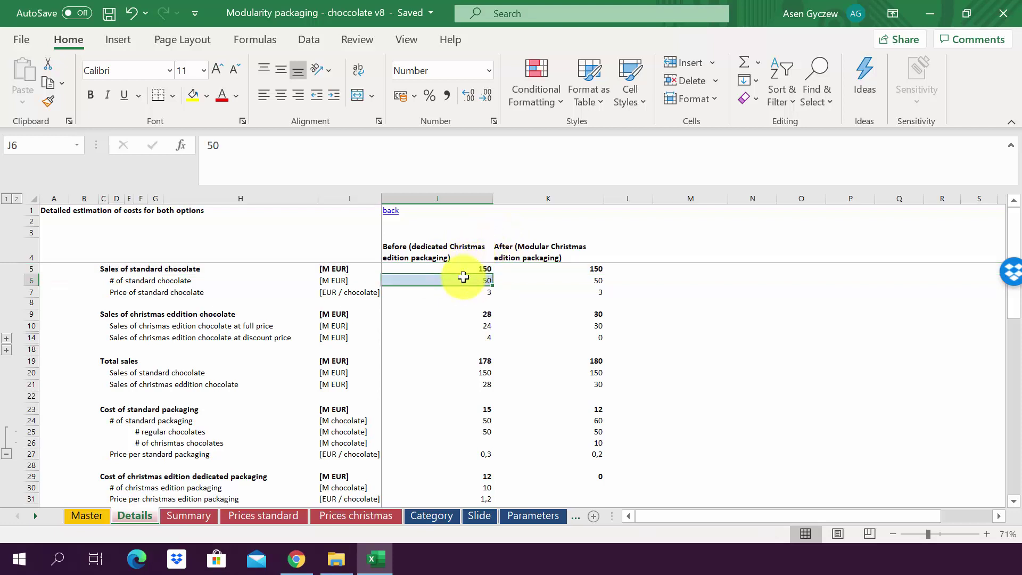
left_click(474, 294)
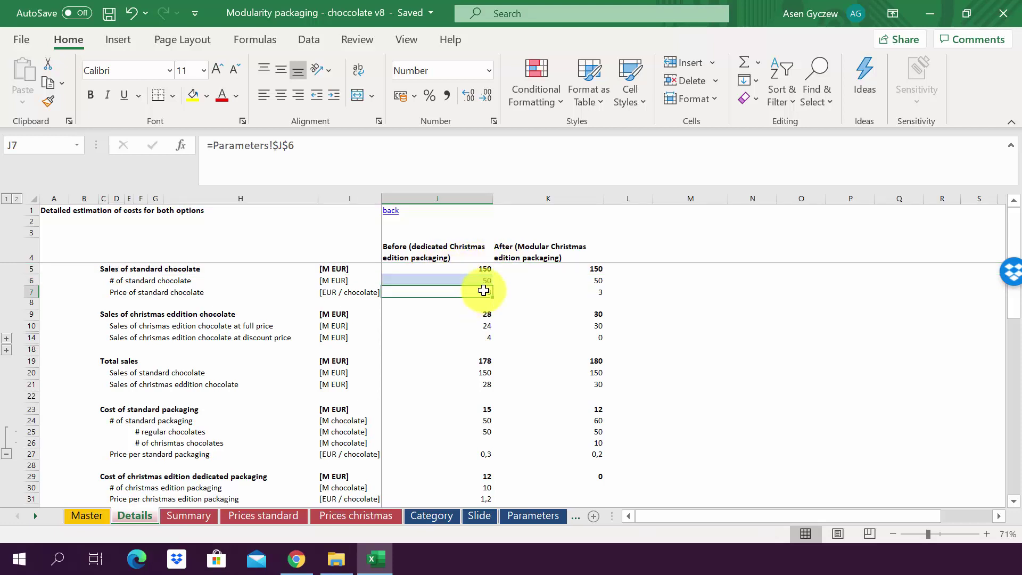
left_click(463, 314)
left_click(30, 312)
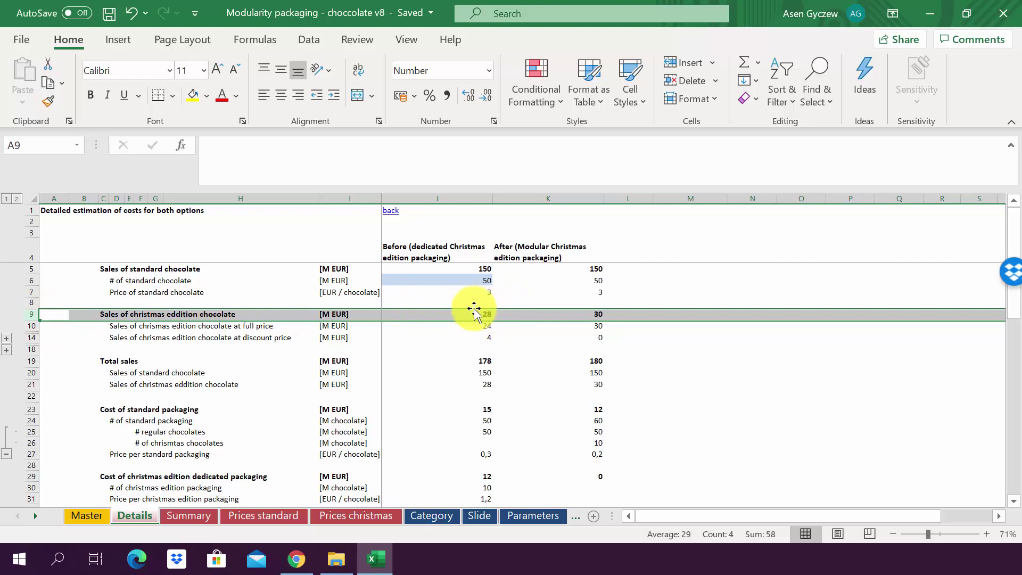
left_click(558, 201)
left_click(542, 317)
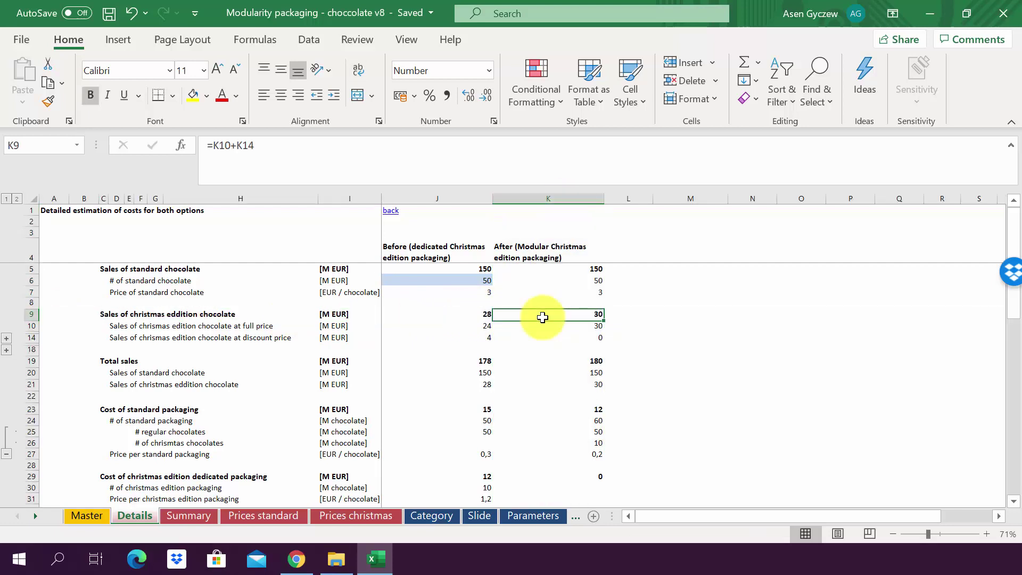
Step: Check the full-price sales formulas in K10–K12, including the 100% share, then fold that detail
left_click(33, 335)
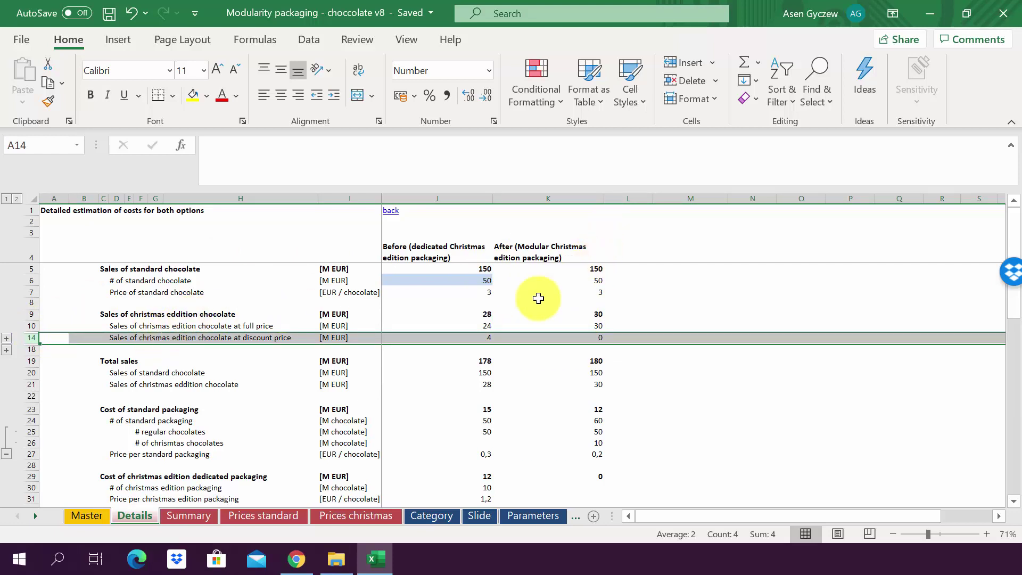
left_click(550, 323)
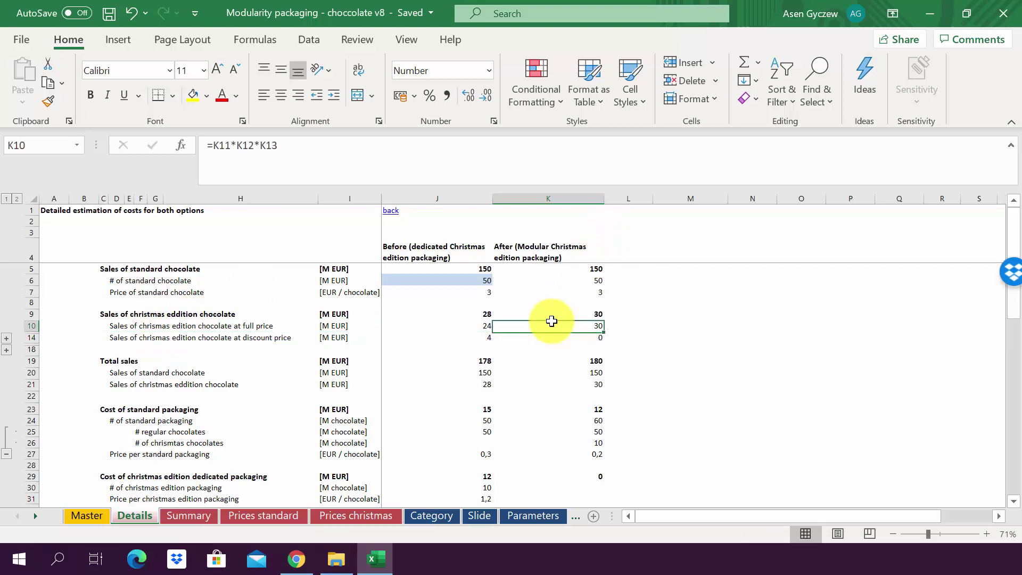
left_click(6, 339)
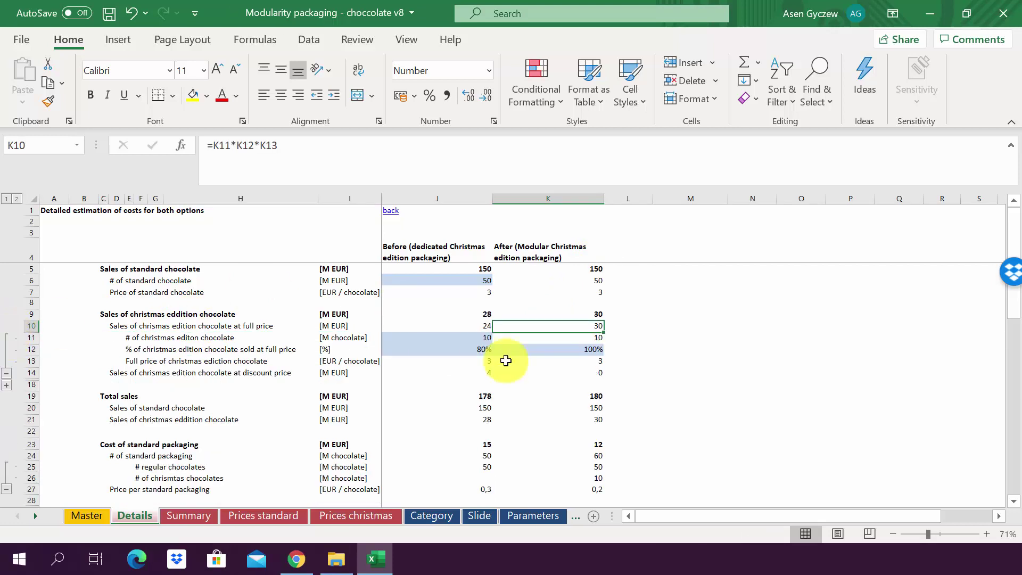
left_click(564, 351)
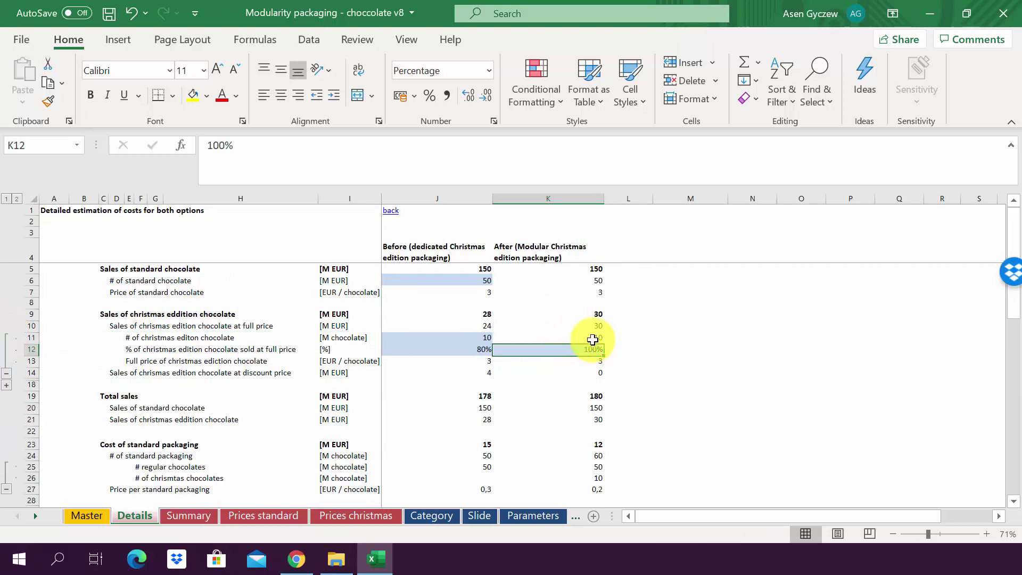
left_click(568, 336)
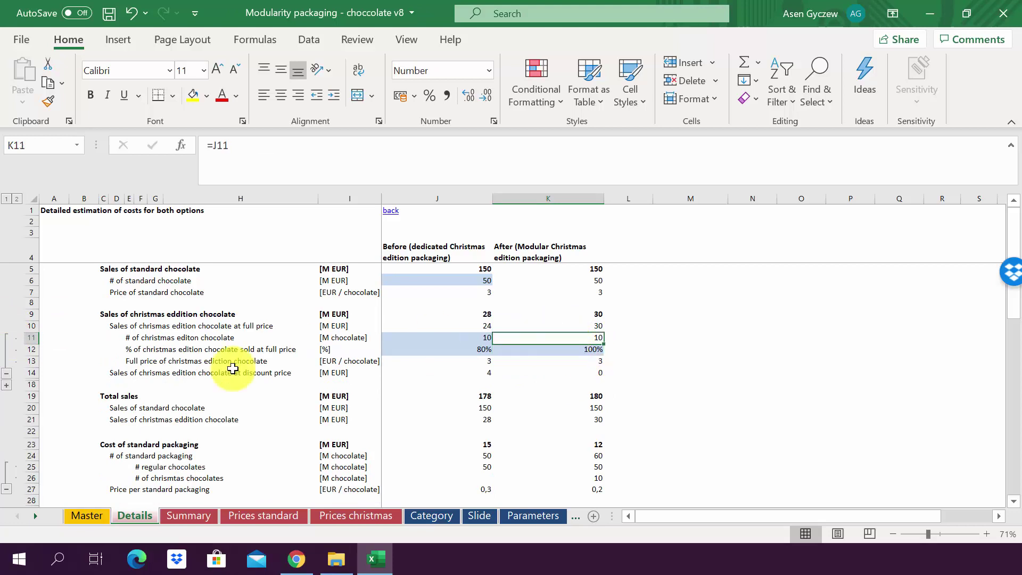
left_click(7, 377)
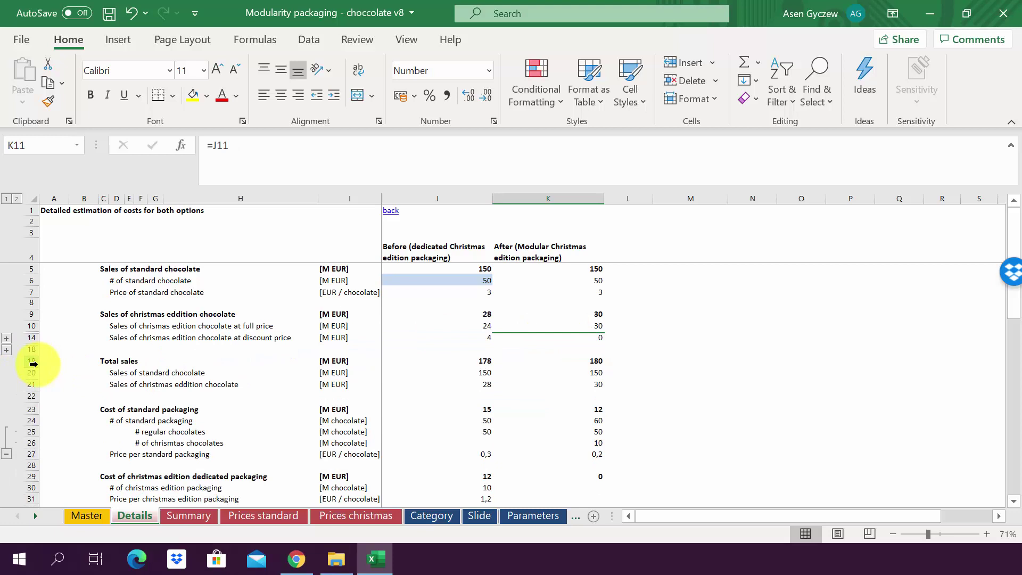
Step: Check the total sales formula in K19, fold the chocolate rows, and inspect the packaging count in J24
left_click(34, 364)
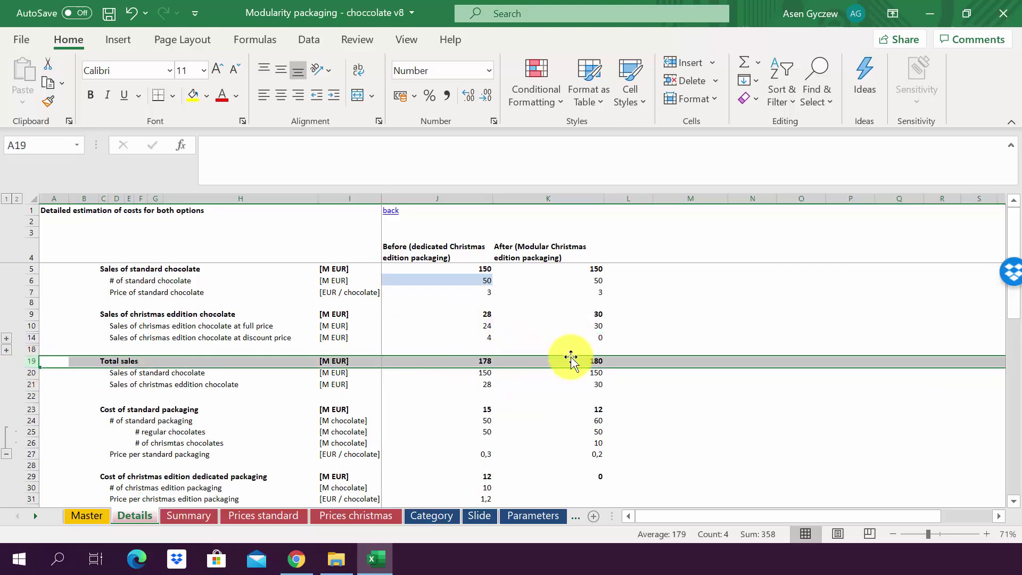
left_click(570, 199)
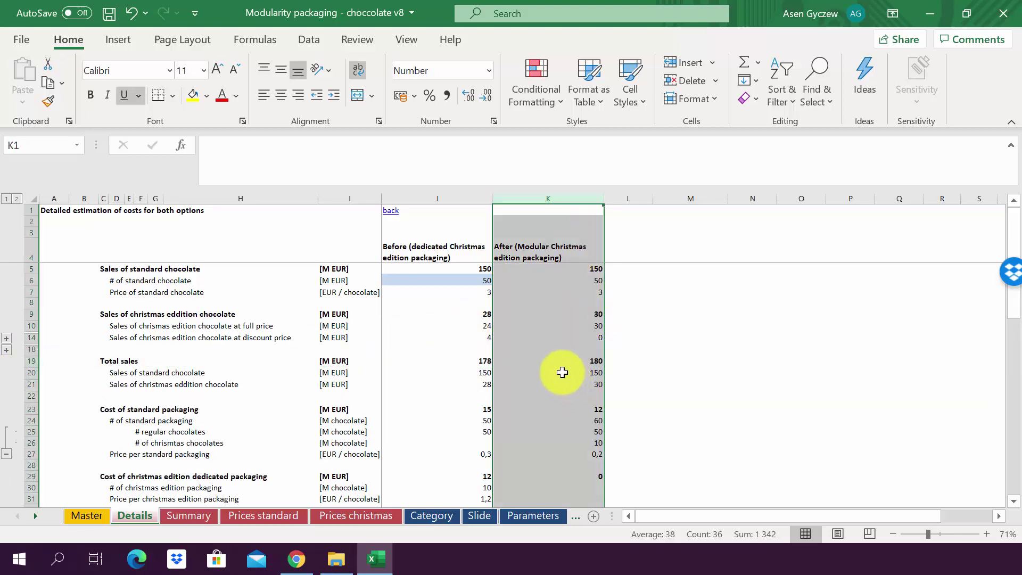
left_click(567, 362)
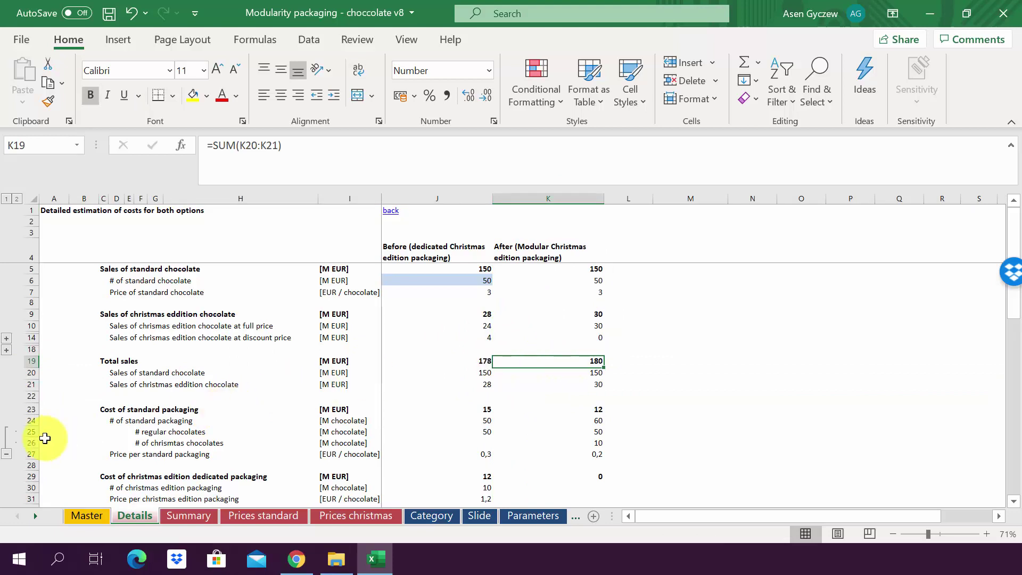
left_click(7, 454)
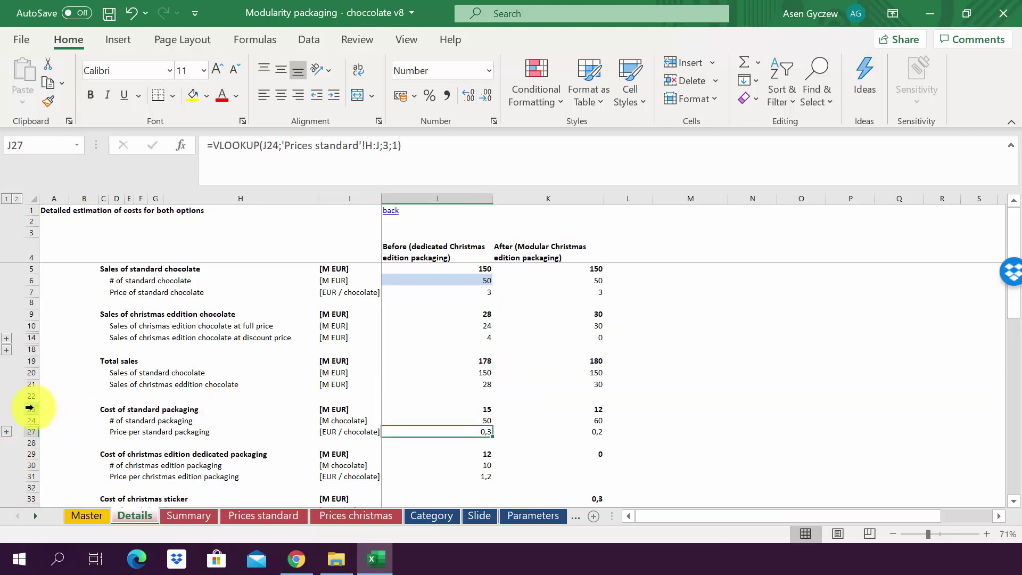
left_click(30, 407)
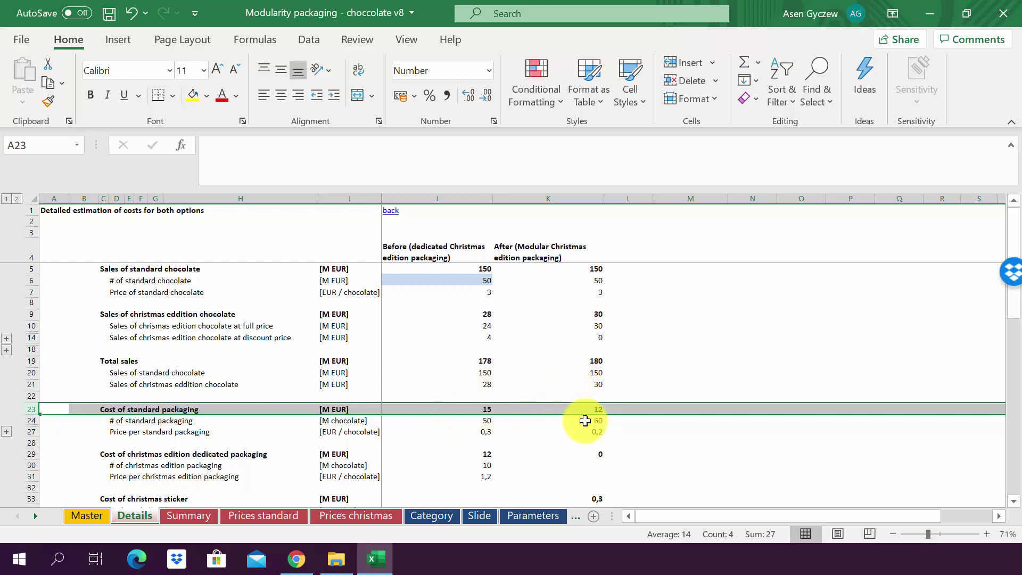
left_click(462, 421)
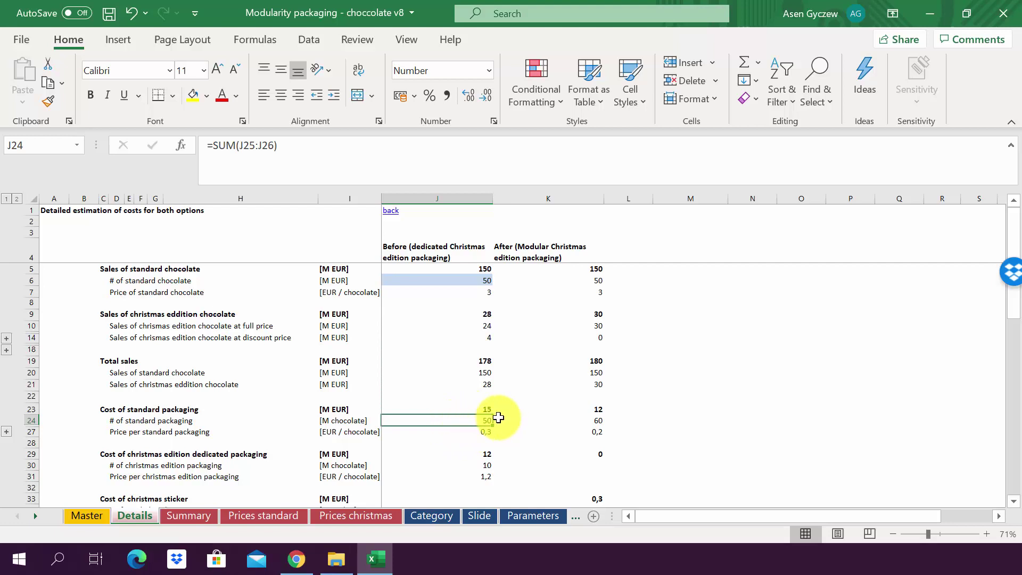
left_click(292, 514)
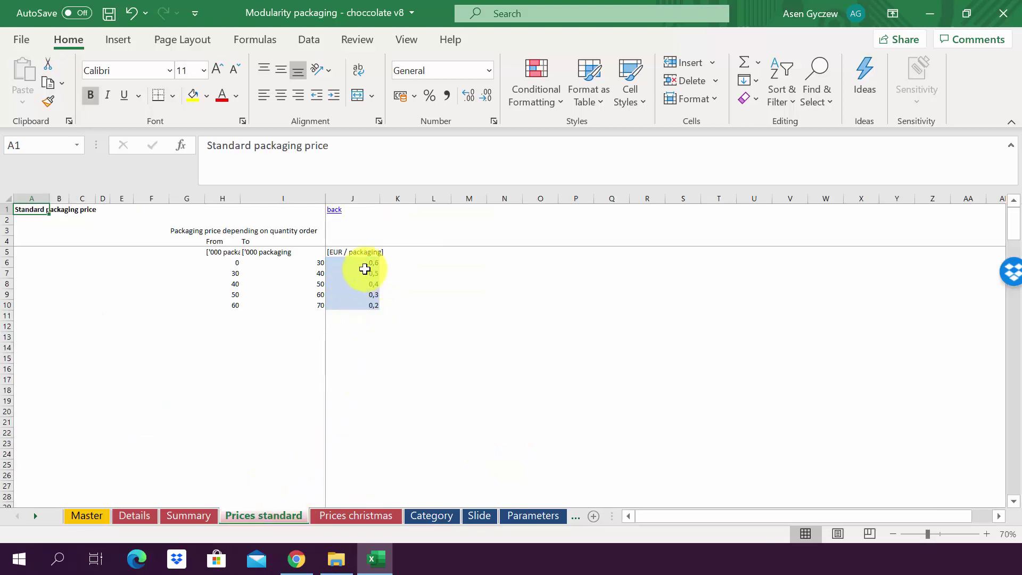
left_click(134, 515)
left_click(456, 449)
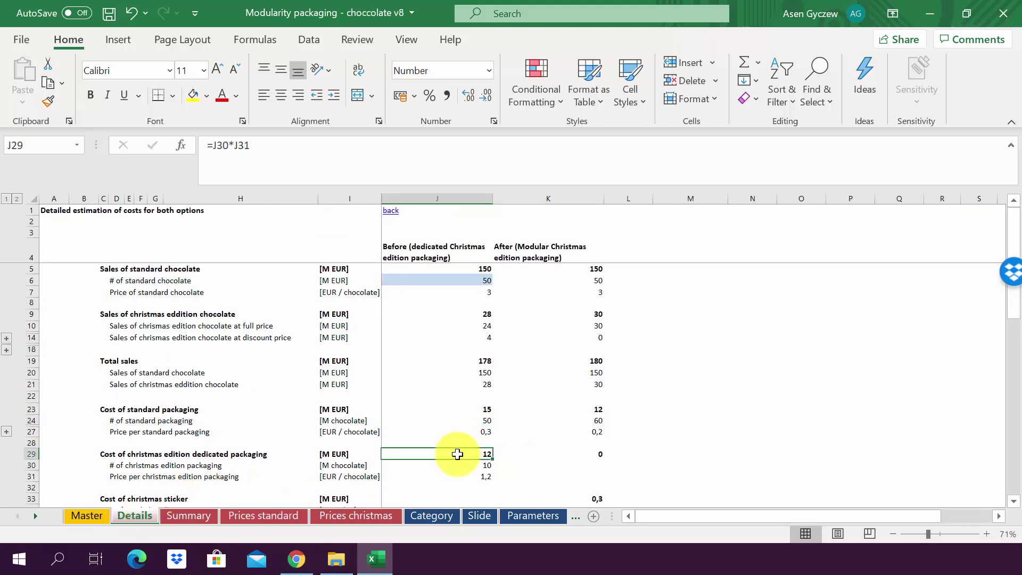
scroll(456, 450, "down", 2)
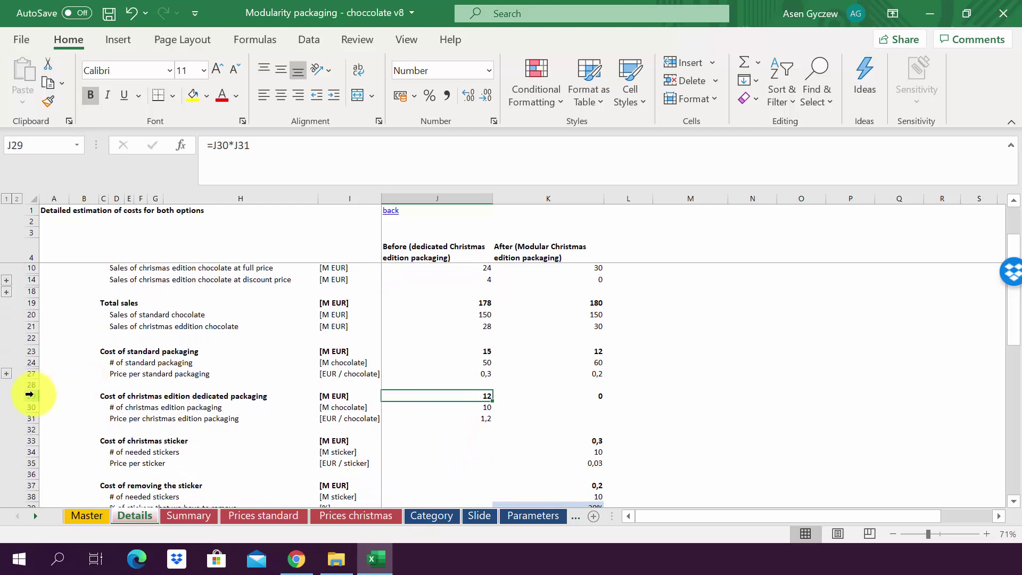
left_click(32, 395)
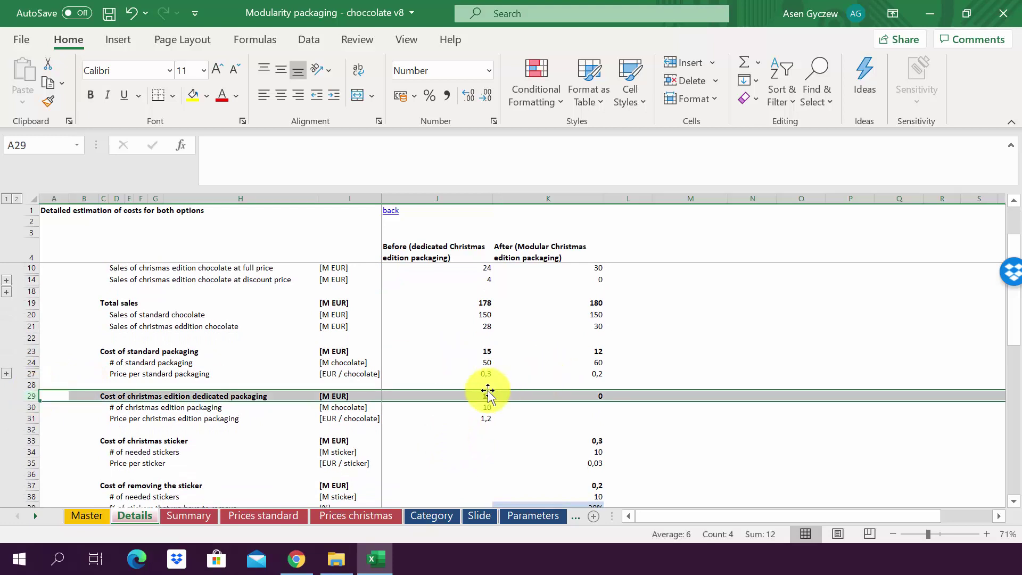
left_click(586, 396)
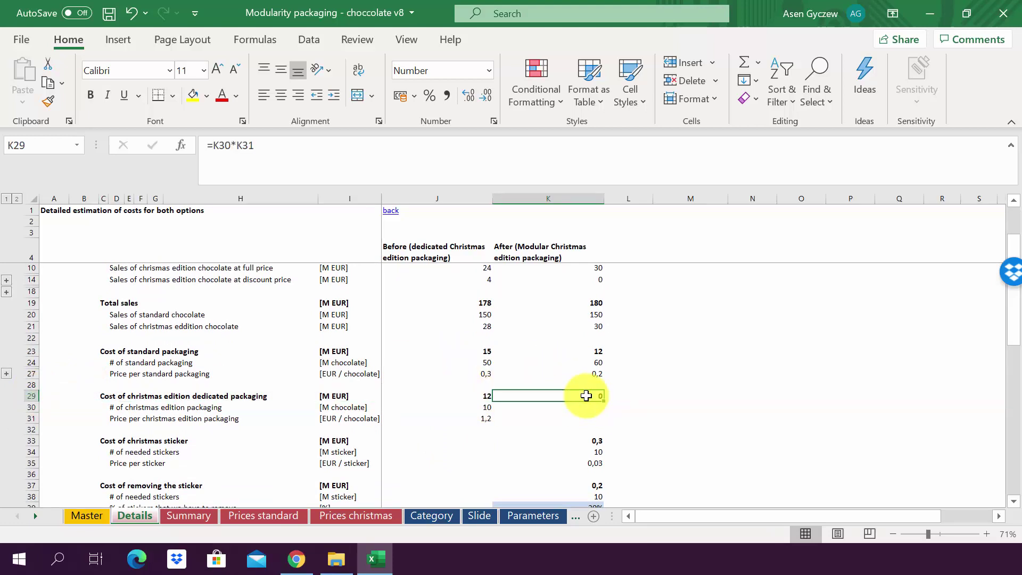
left_click(566, 198)
left_click(573, 397)
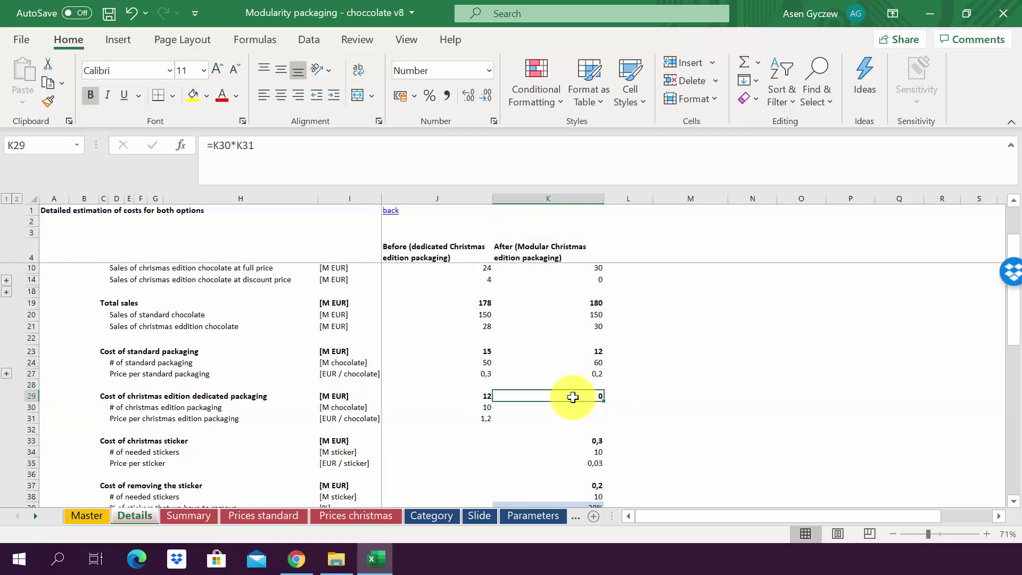
scroll(461, 466, "down", 1)
scroll(461, 466, "down", 1)
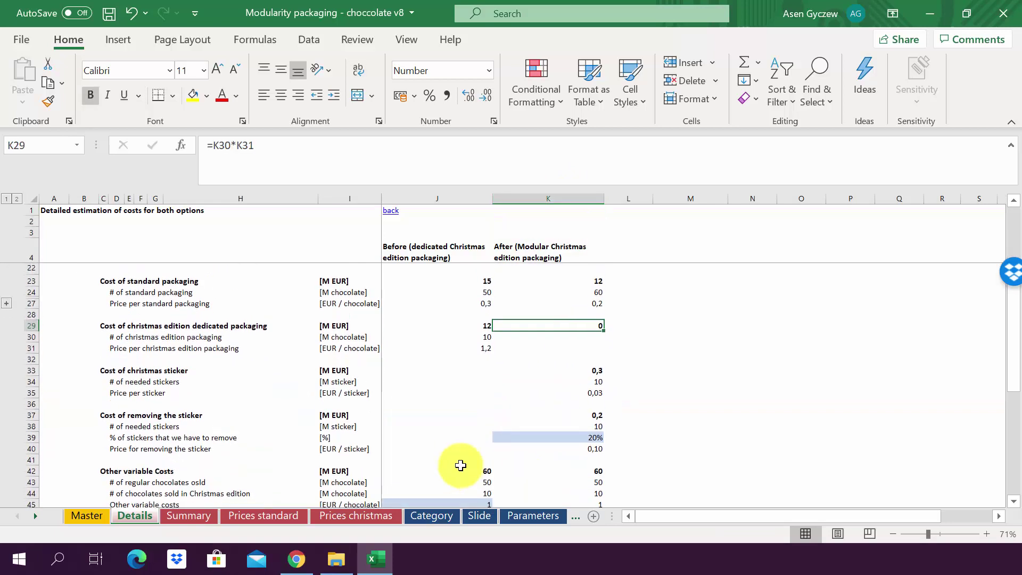
left_click(30, 372)
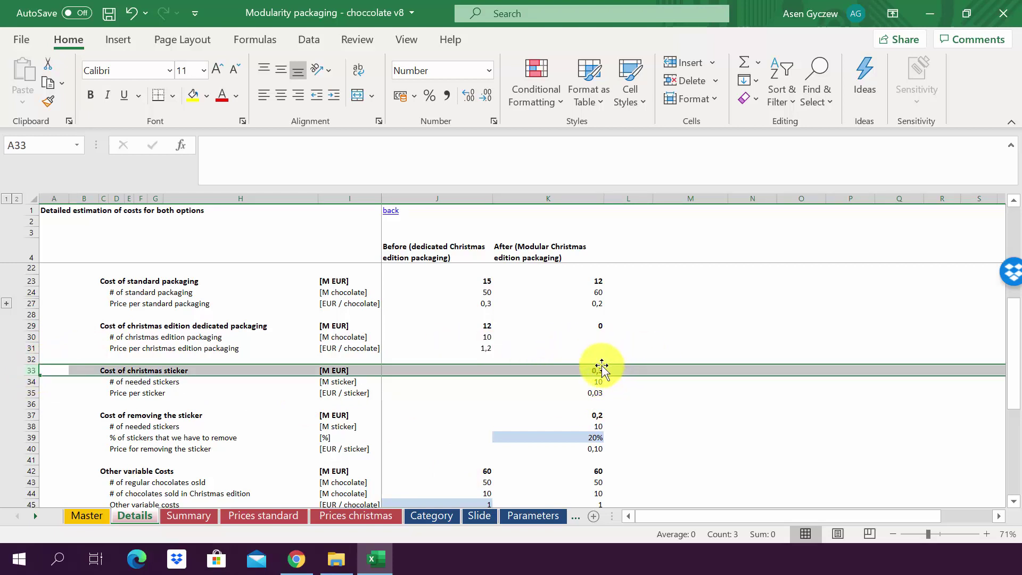
left_click(590, 417)
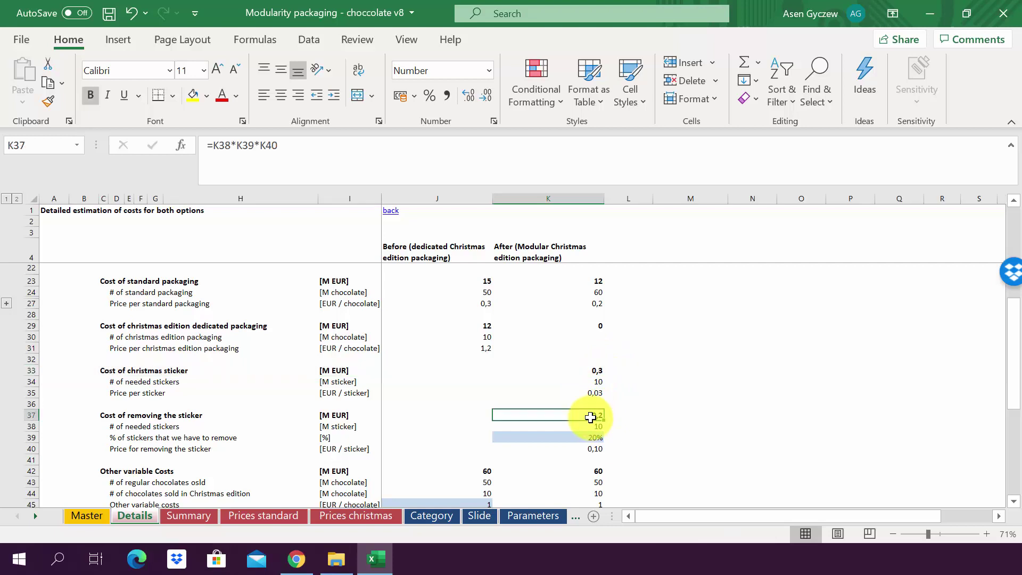
left_click(28, 416)
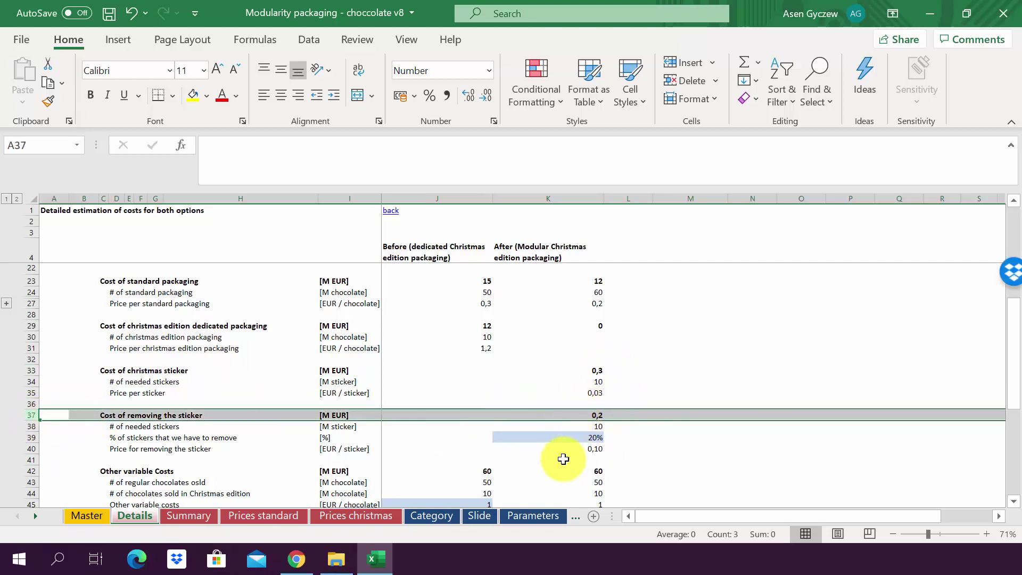
left_click(559, 436)
scroll(559, 432, "down", 2)
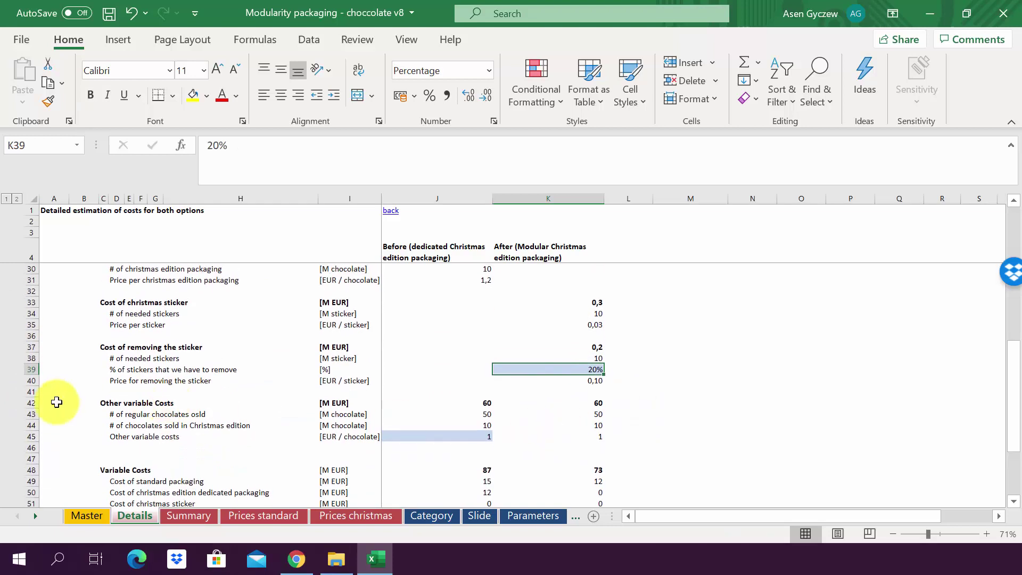
left_click(24, 403)
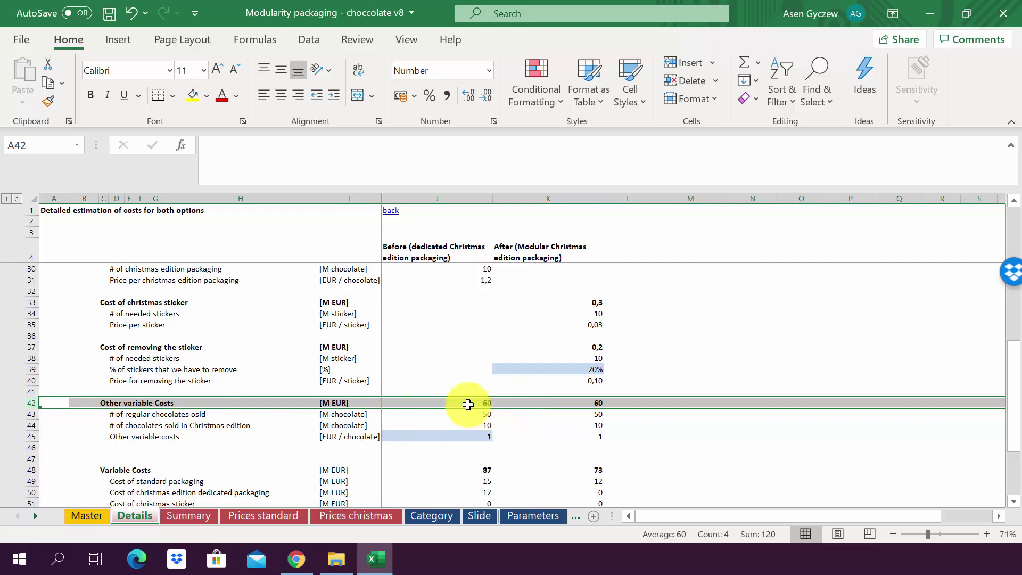
left_click(457, 436)
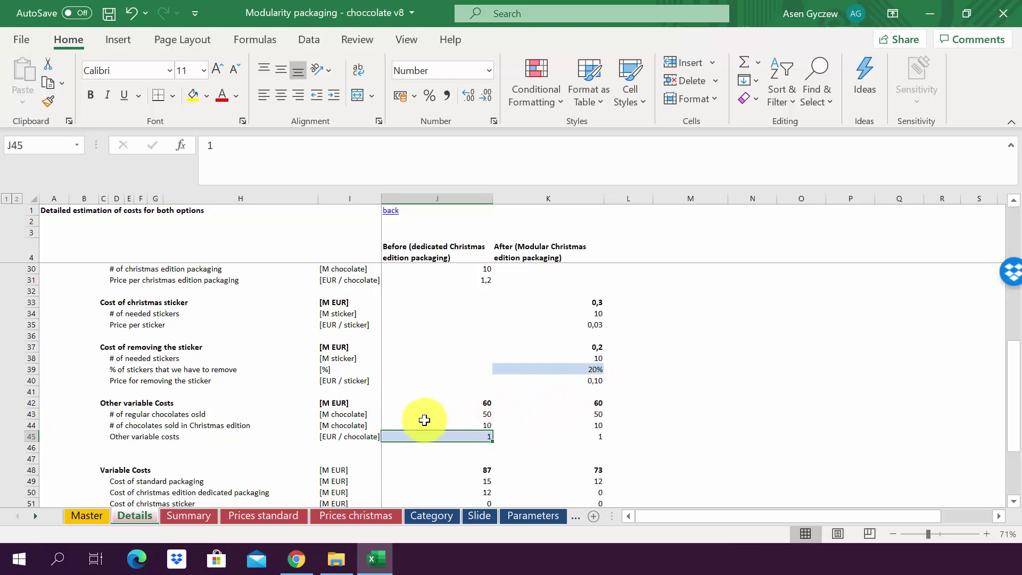
Step: Inspect the Variable Costs SUM totals for the Before (J48) and After (K48) options
scroll(424, 421, "down", 2)
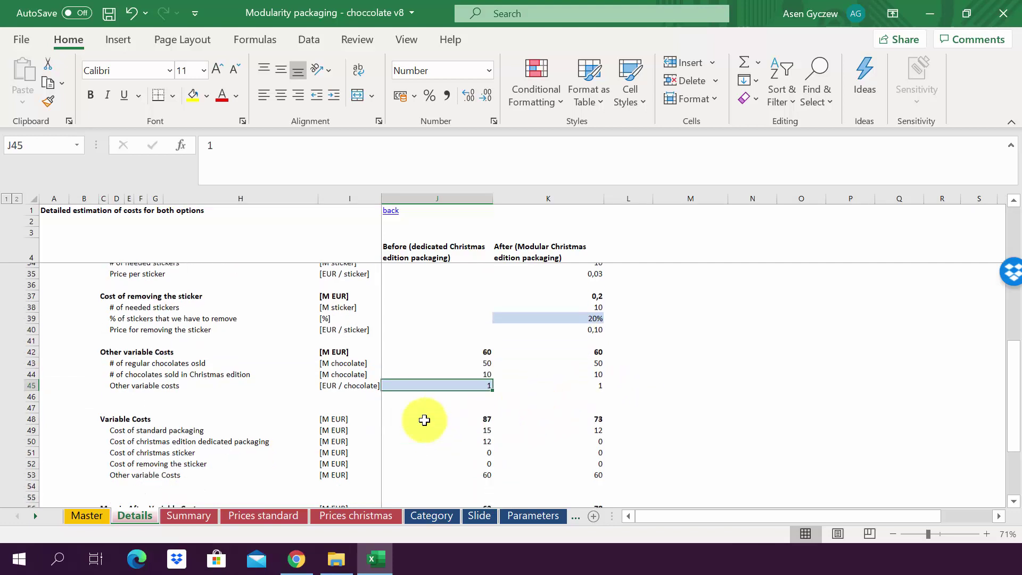
left_click(30, 413)
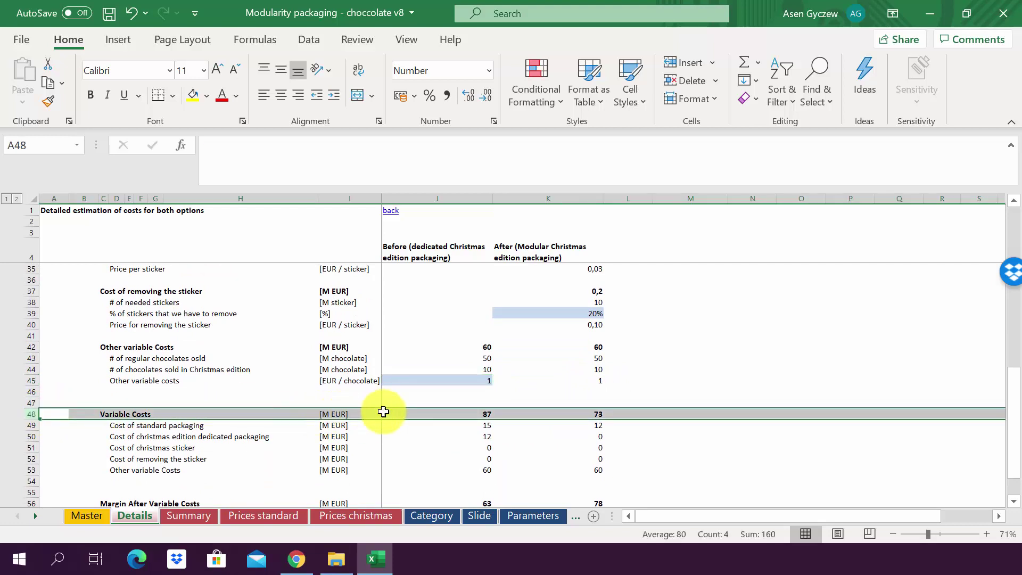
left_click(433, 415)
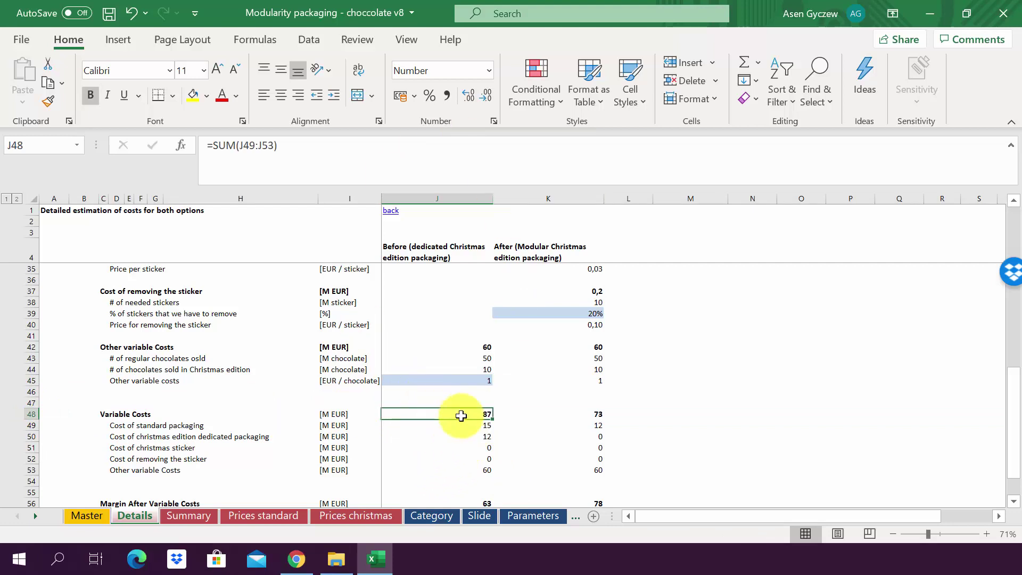
left_click(438, 195)
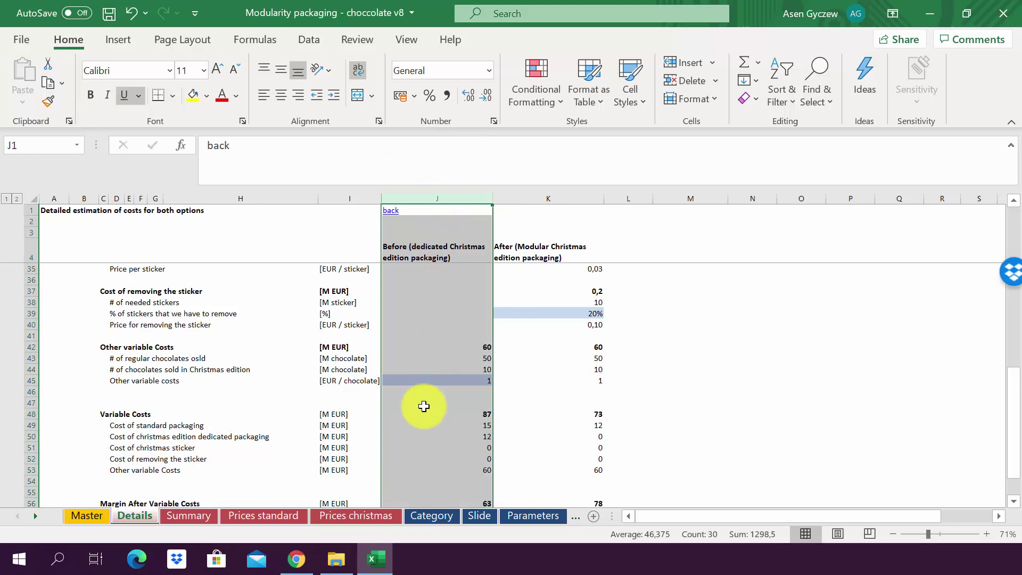
left_click(440, 412)
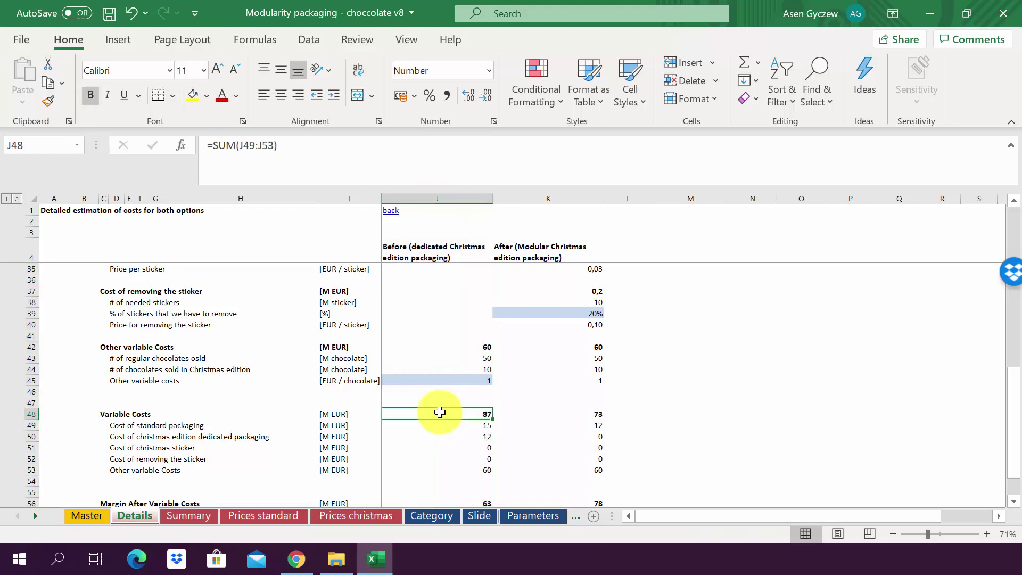
left_click(541, 413)
left_click(570, 198)
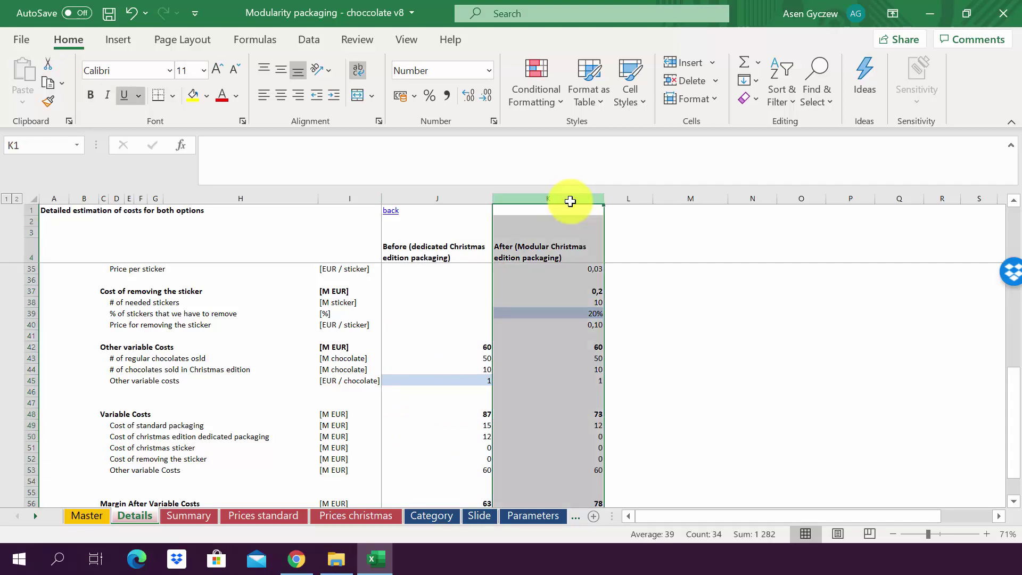
left_click(581, 414)
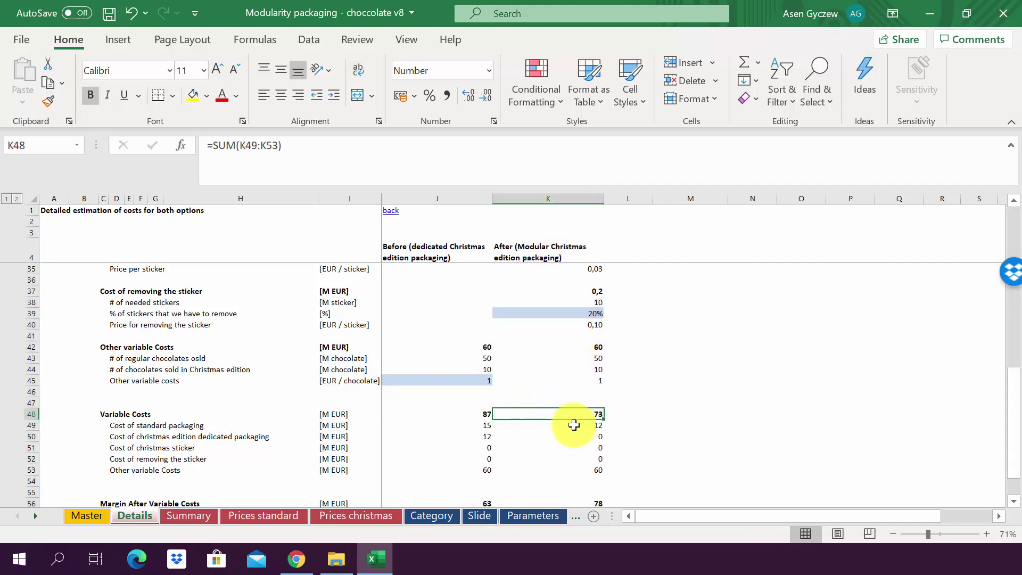
Step: Check the christmas sticker cost reference and save the workbook with the updated margins
scroll(518, 479, "down", 2)
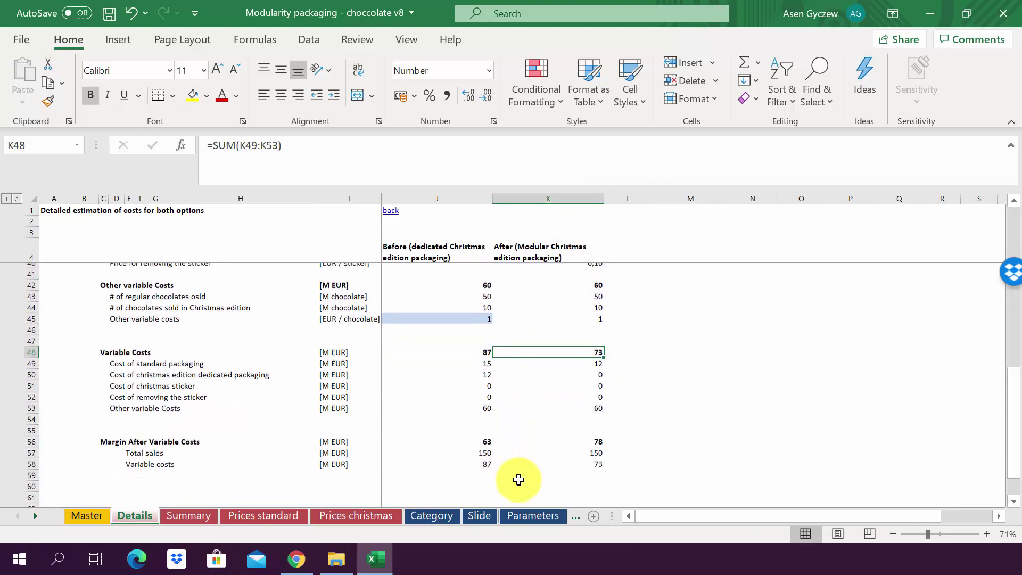
left_click(462, 381)
key("ctrl+s")
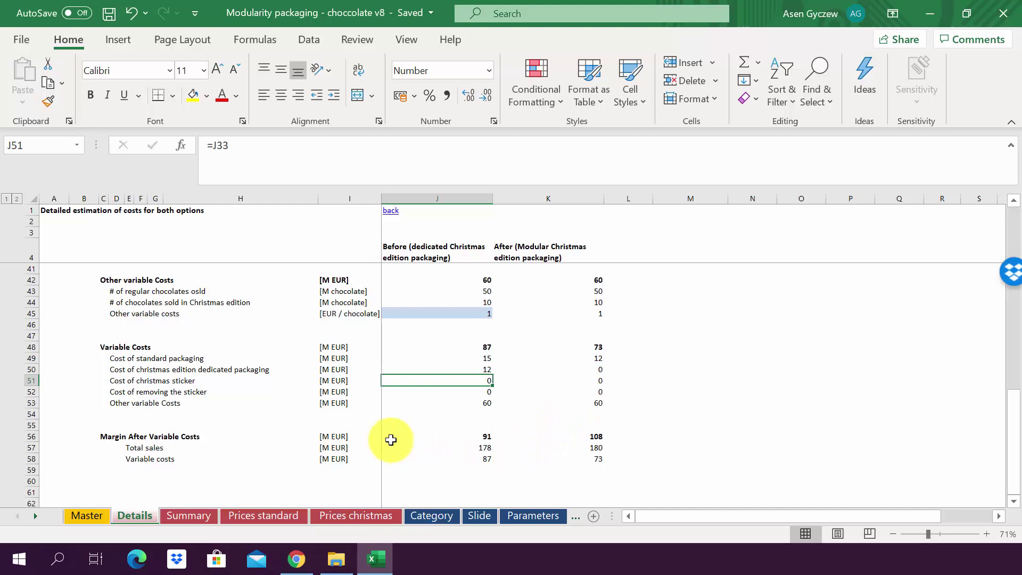
Step: Review the Summary Difference formulas: total sales 2, variable costs -15 and margin 17
left_click(187, 513)
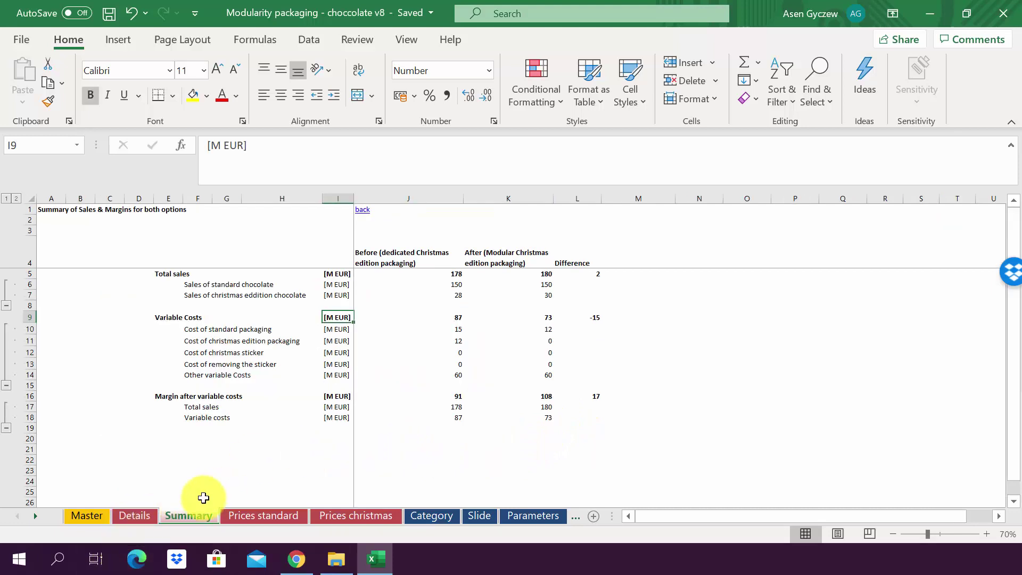
left_click(580, 192)
left_click(573, 272)
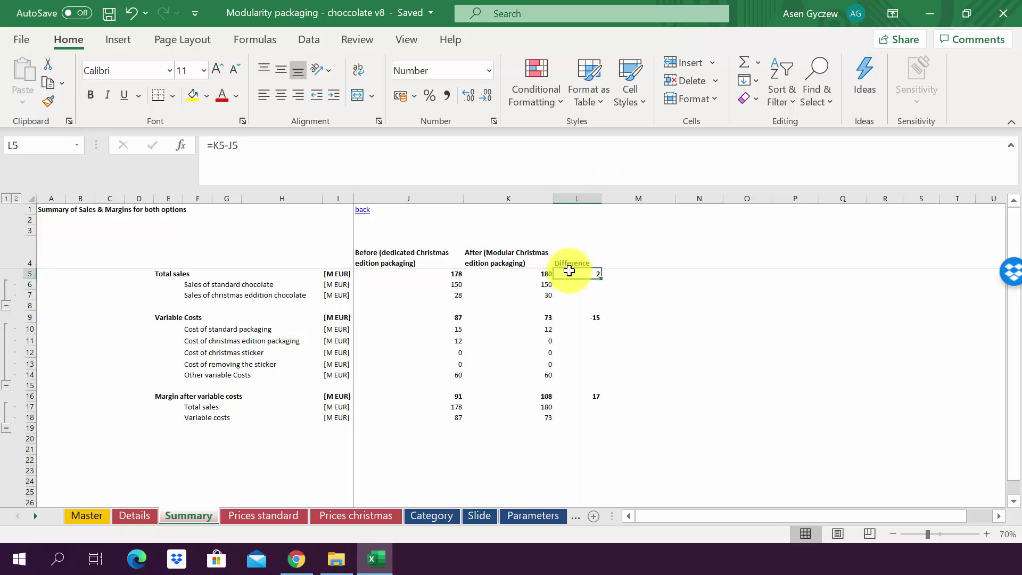
left_click(511, 192)
left_click(583, 274)
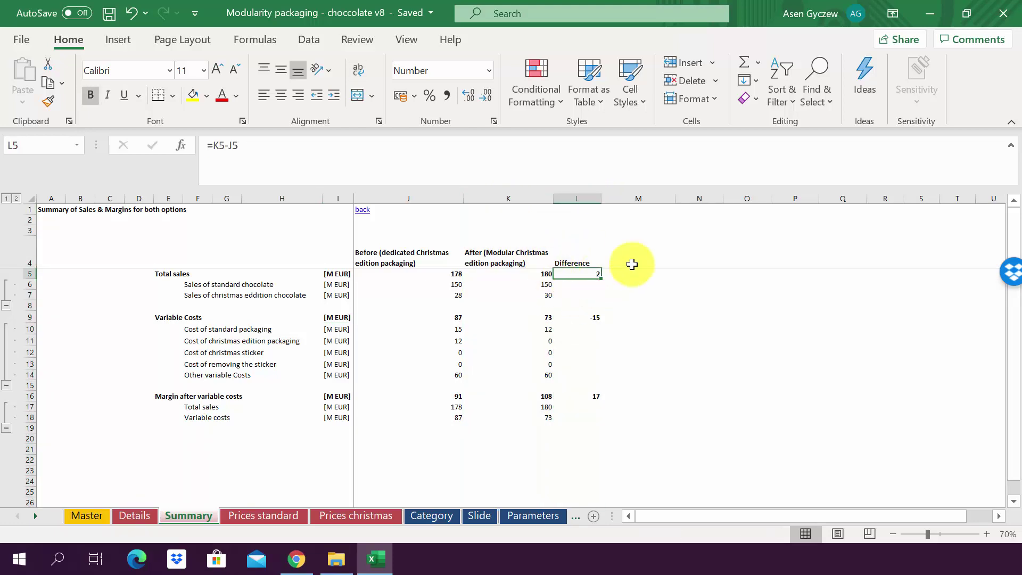
left_click(583, 317)
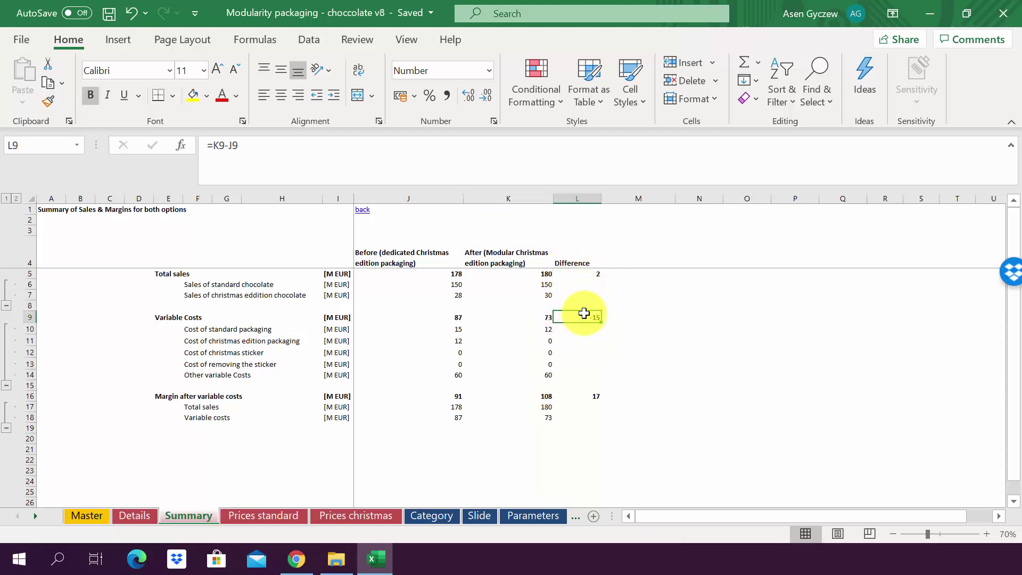
left_click(588, 398)
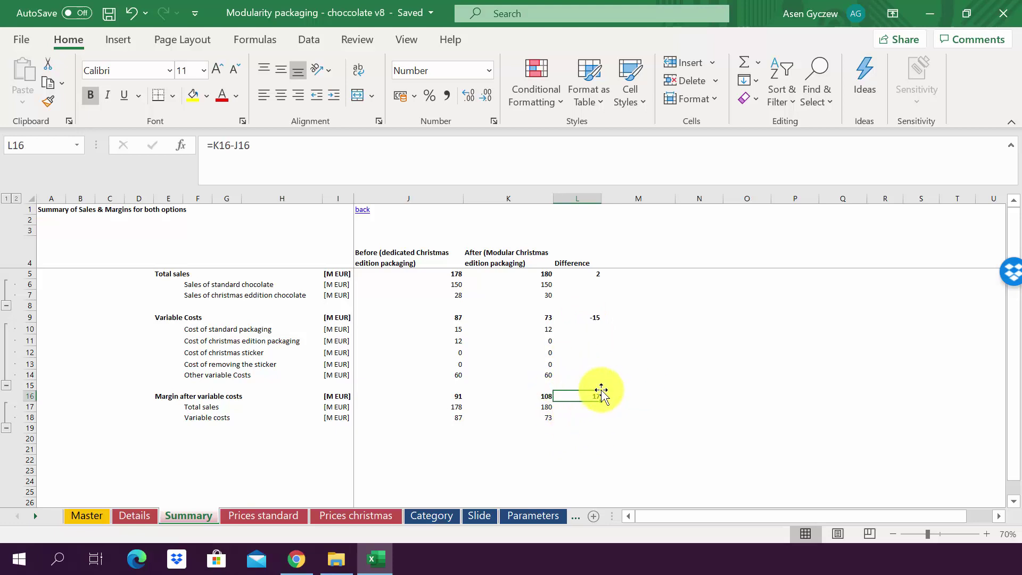
left_click(480, 515)
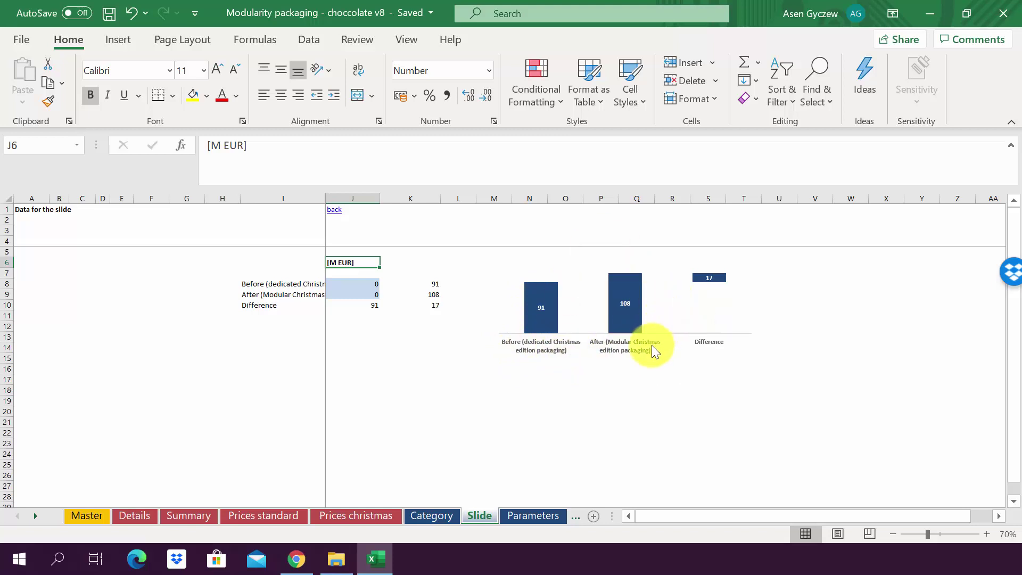
Step: Select an empty cell below the margin bar chart showing 91 before, 108 after, 17 difference
left_click(556, 375)
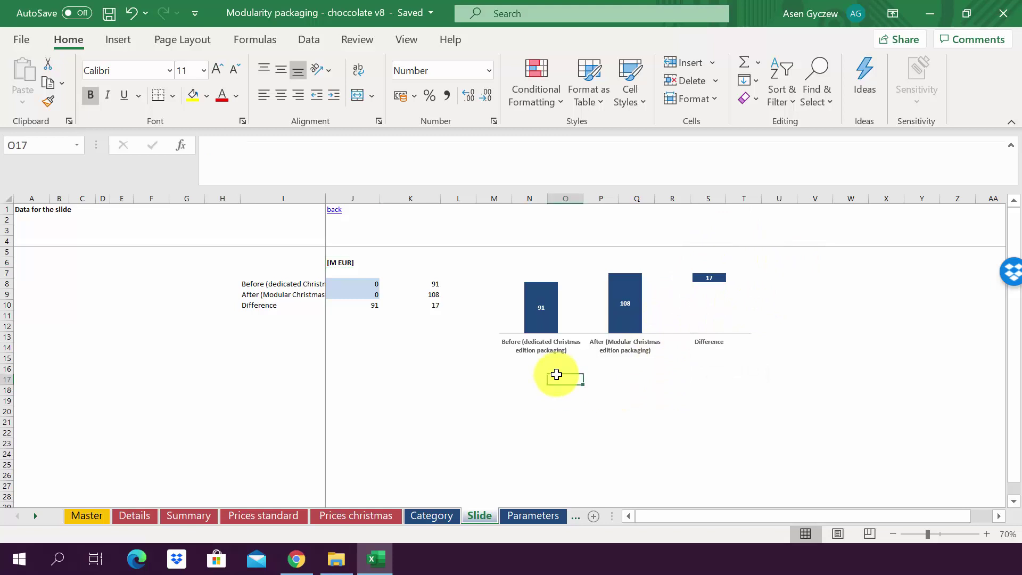